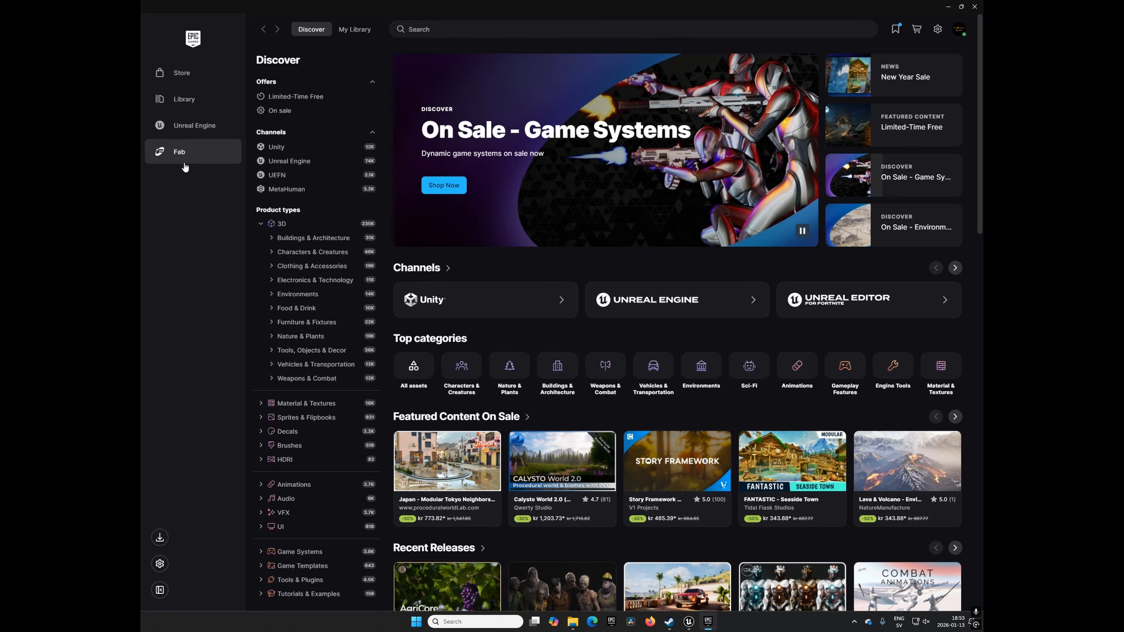
- Open the Necropolis - Graveyard Kit from the limited-time free assets and choose its Professional license
click(909, 127)
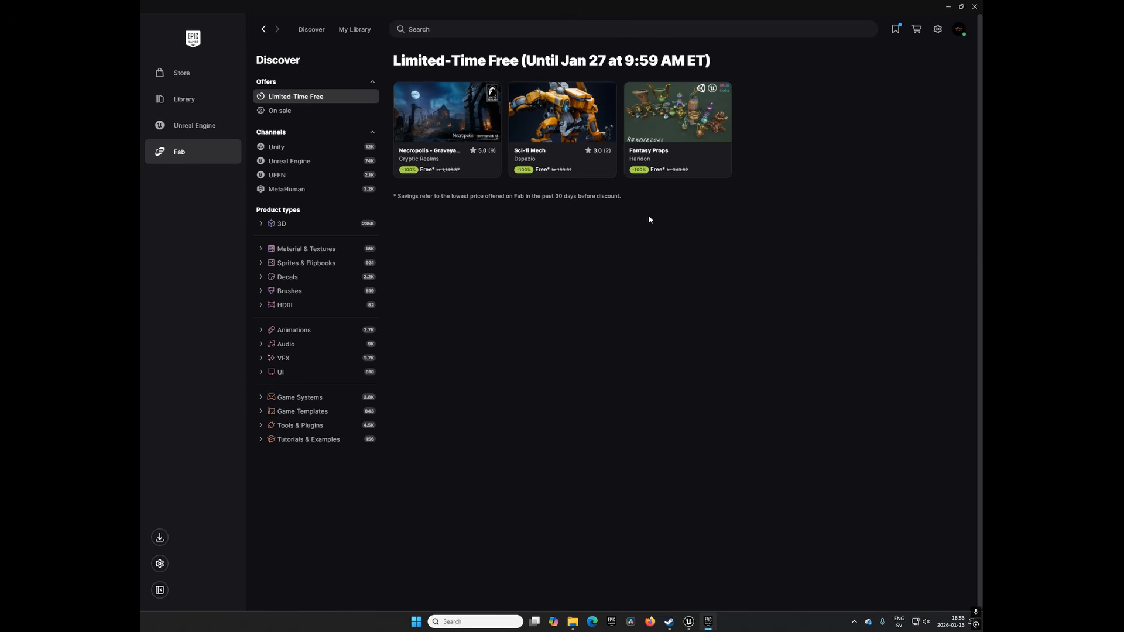
click(446, 105)
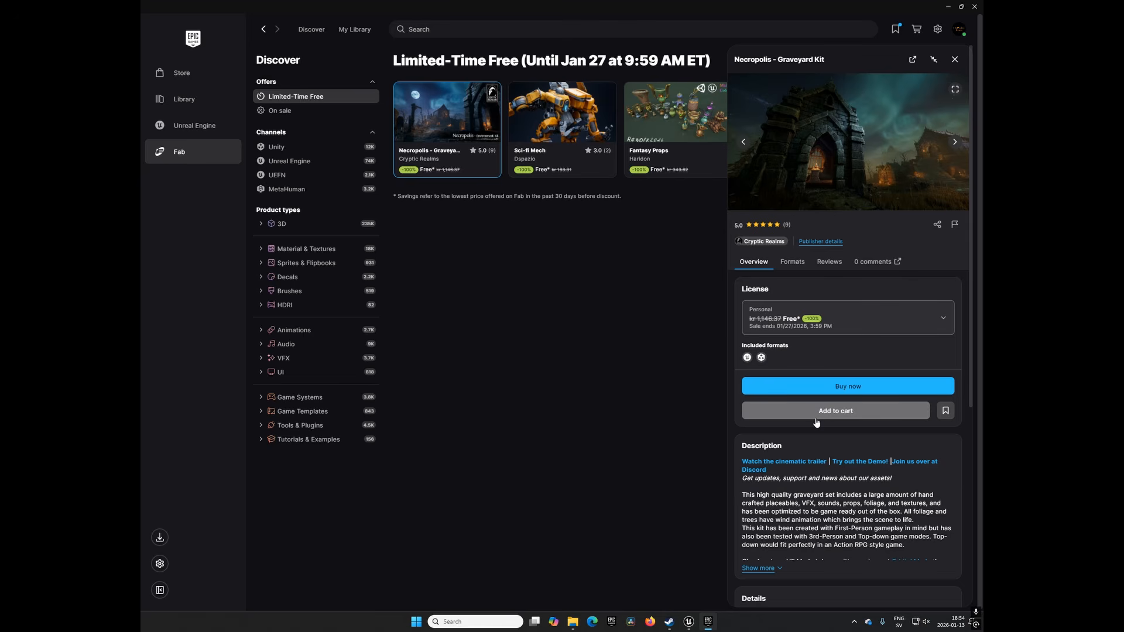
click(812, 327)
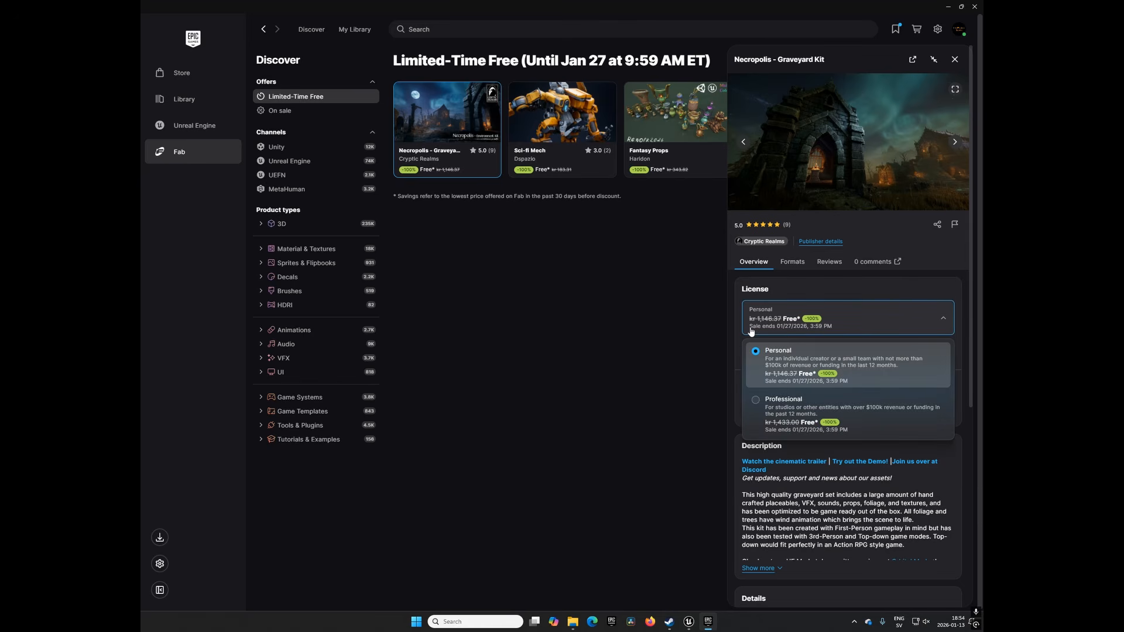
click(813, 424)
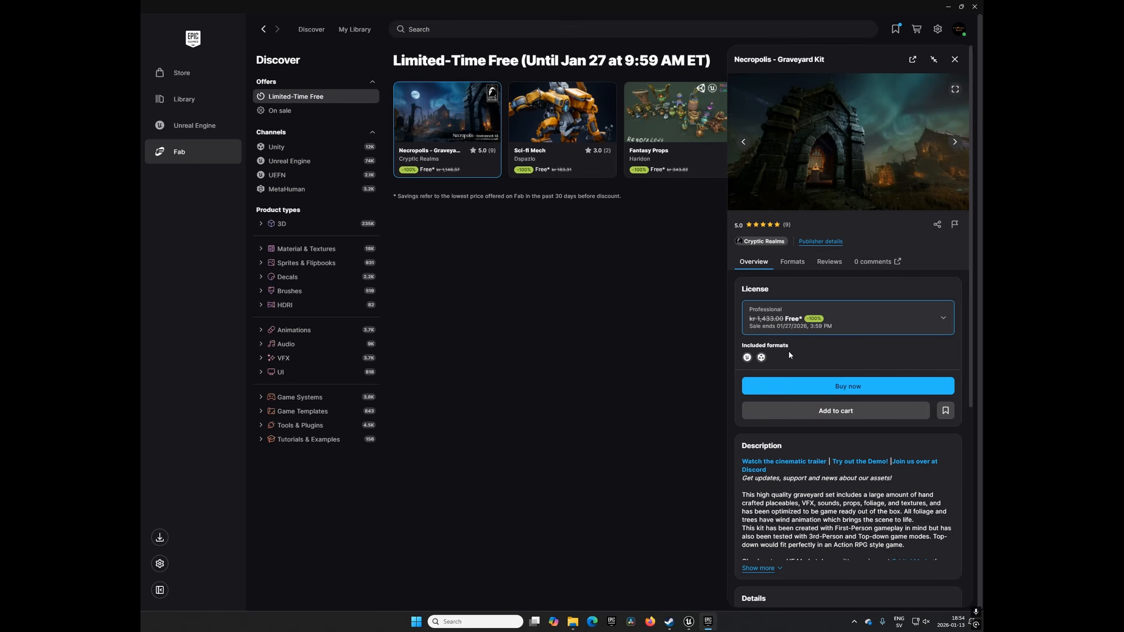
click(800, 329)
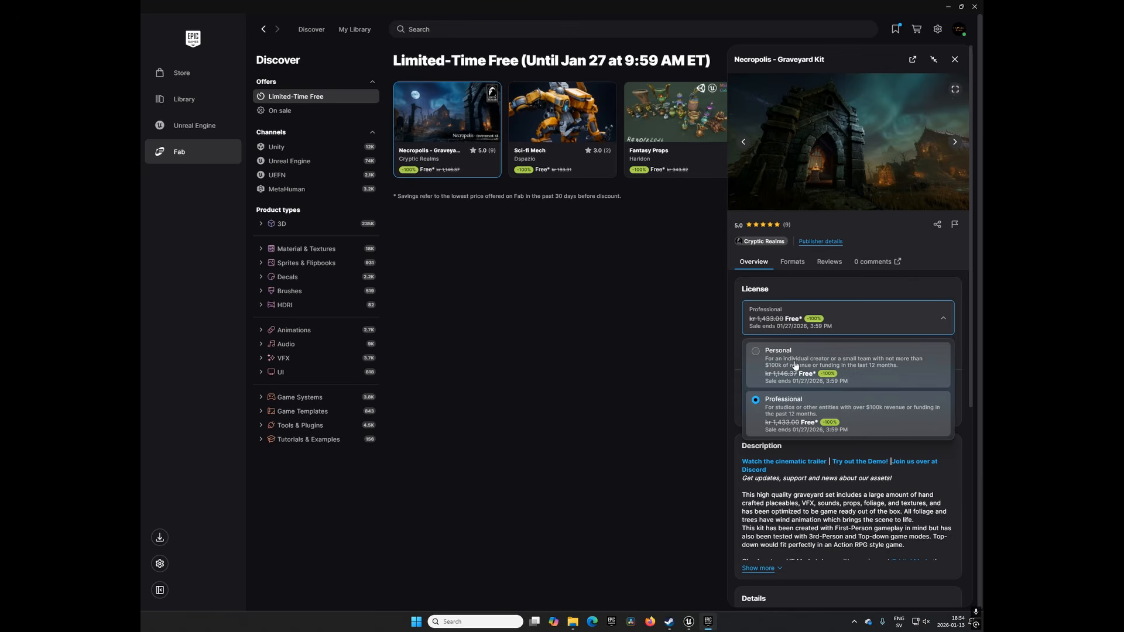
click(824, 398)
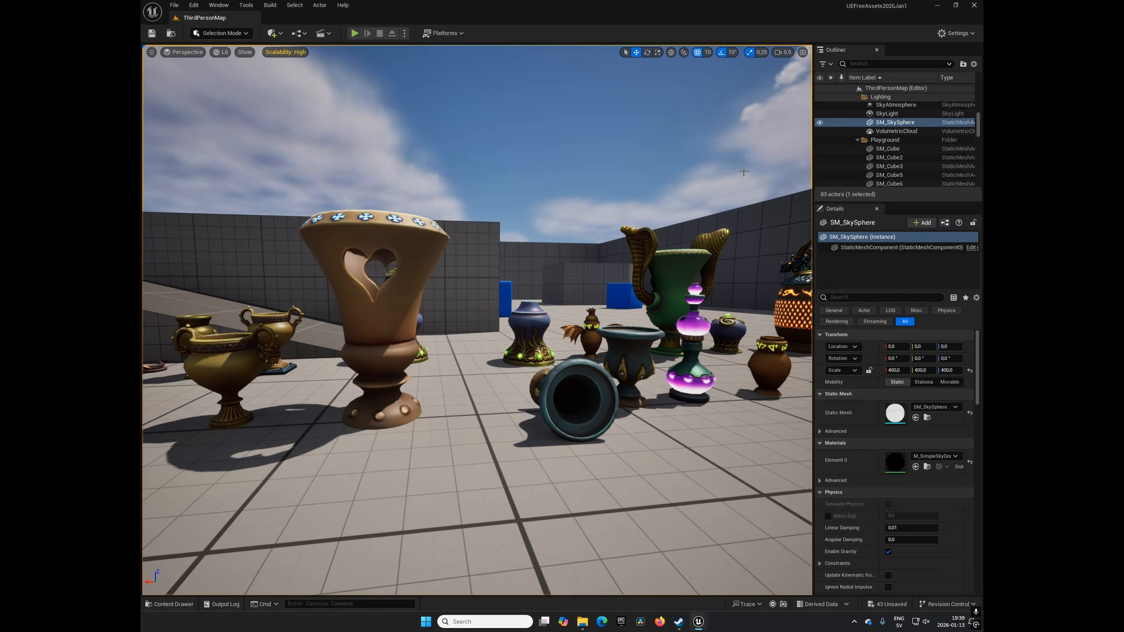
- Survey the fantasy props laid out across the ThirdPersonMap floor, from the large urns to the lamp, jugs and kettles
right_drag(732, 309, 704, 355)
key(d)
key(s)
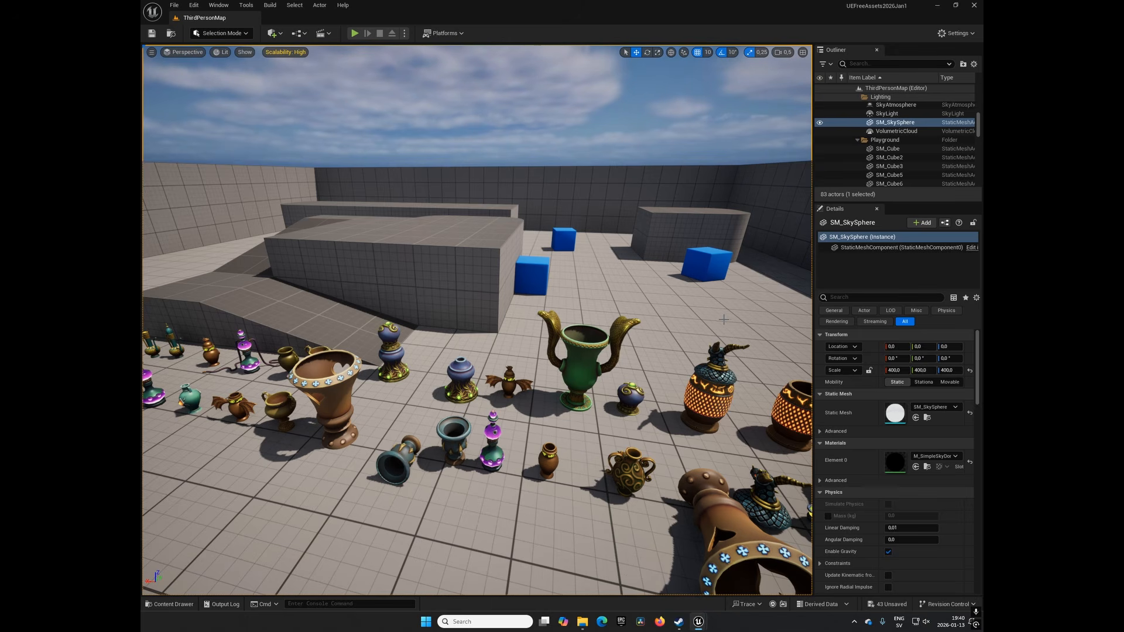
mouse_move(607, 371)
right_down()
mouse_move(609, 391)
mouse_move(648, 378)
mouse_move(542, 384)
mouse_move(591, 398)
mouse_move(678, 346)
mouse_move(595, 368)
mouse_move(604, 373)
right_up()
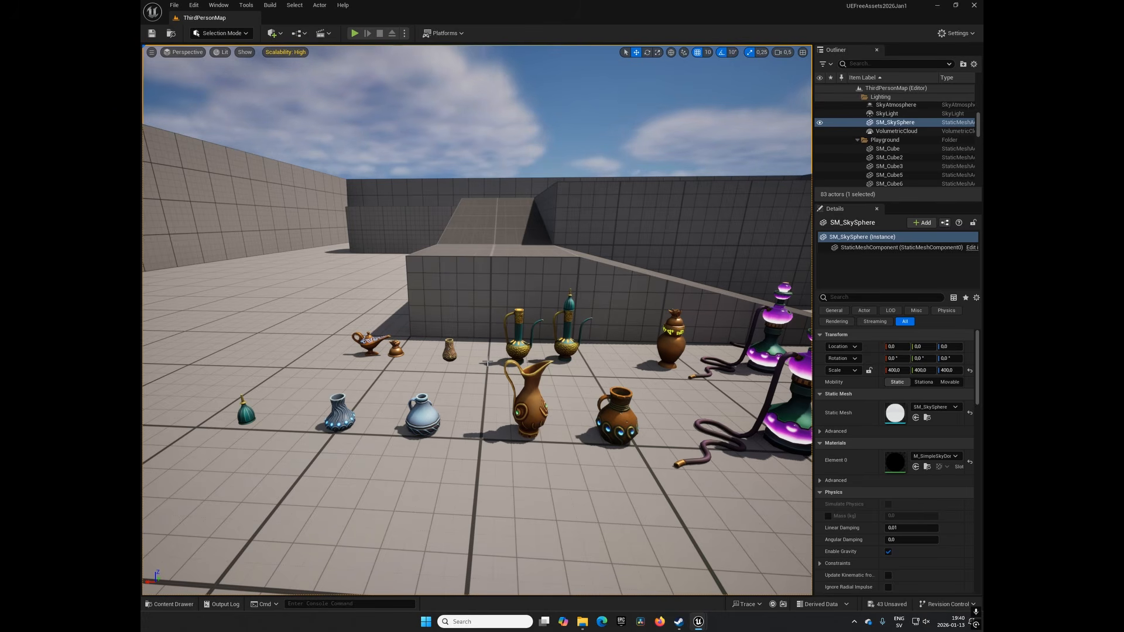
key(a)
right_drag(509, 370, 538, 370)
key(w)
key(w)
key(a)
key(d)
key(s)
key(d)
key(a)
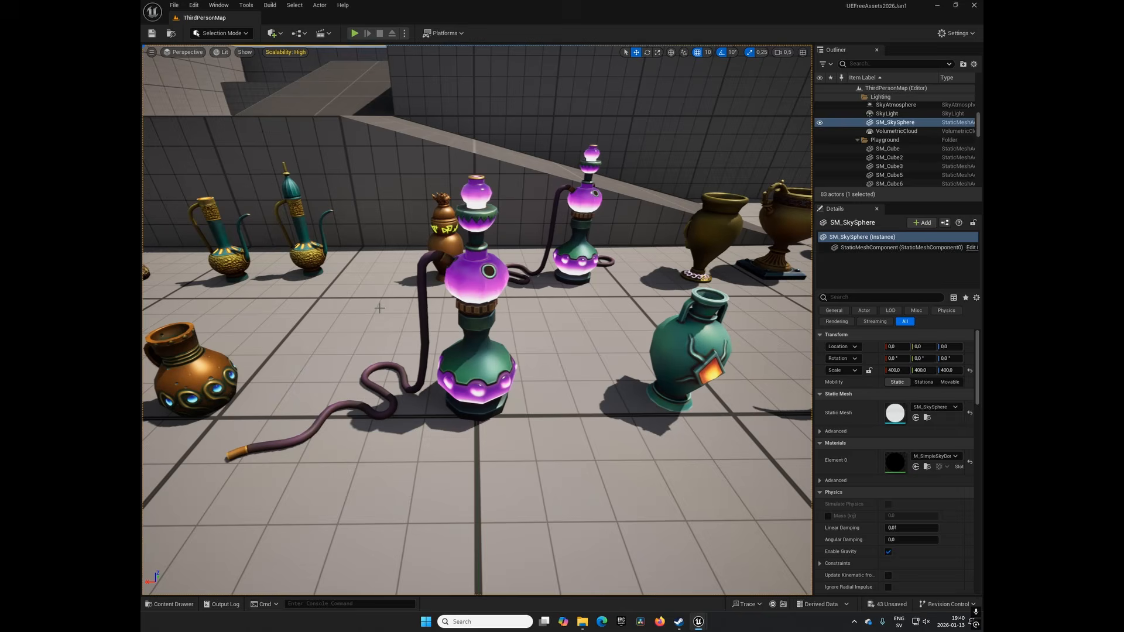
- Inspect the magic kettles and the purple magic bottles, selecting individual props, including SM_Magic_Bottle_2
click(232, 261)
click(298, 262)
right_drag(480, 335, 525, 368)
key(d)
click(380, 364)
click(518, 265)
key(d)
key(s)
key(w)
key(s)
key(d)
key(Right)
key(Right)
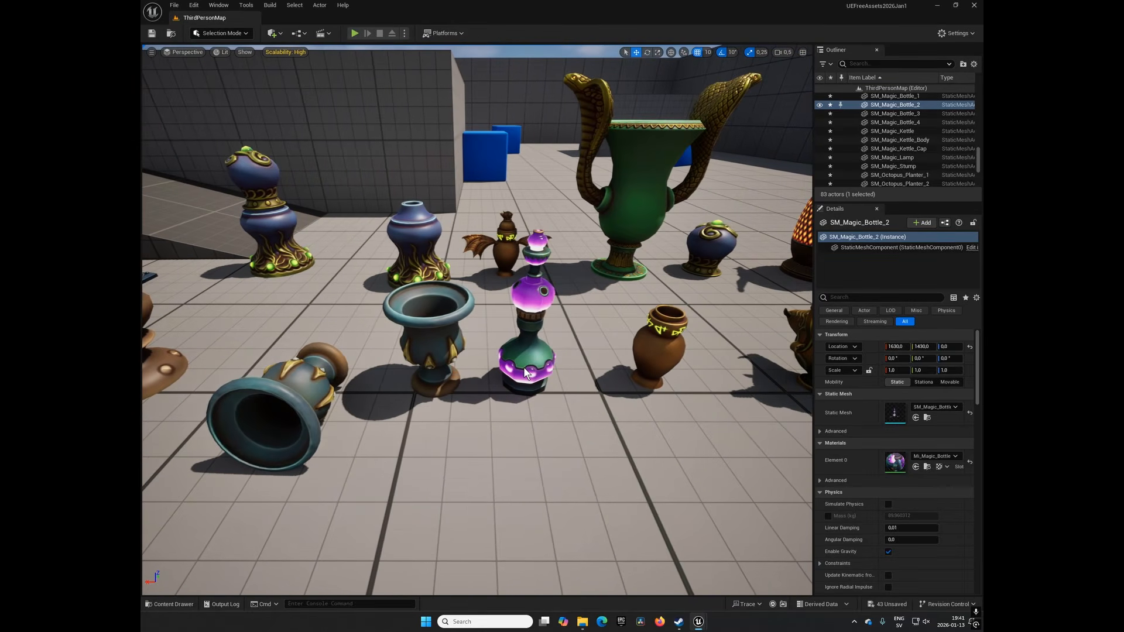
- Examine the props farther along the rows, from the gargoyle urns past the dragon barrels to the magic stump and green desert urn
key(Right)
key(Right)
key(Right)
key(Right)
key(Right)
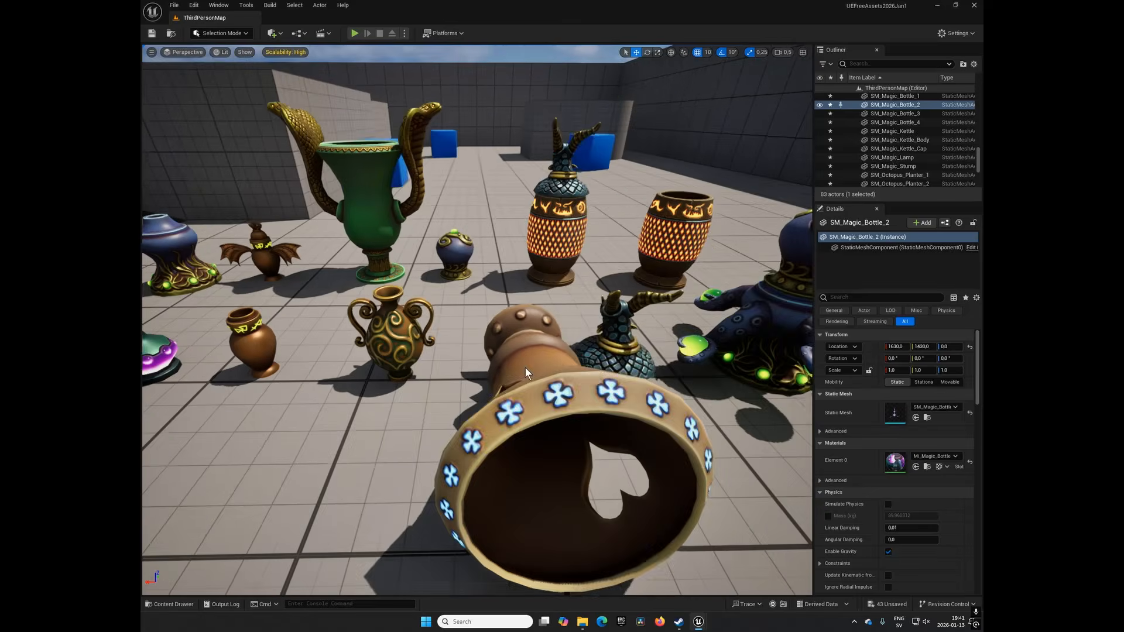
key(Right)
key(Right)
key(Right)
key(Right)
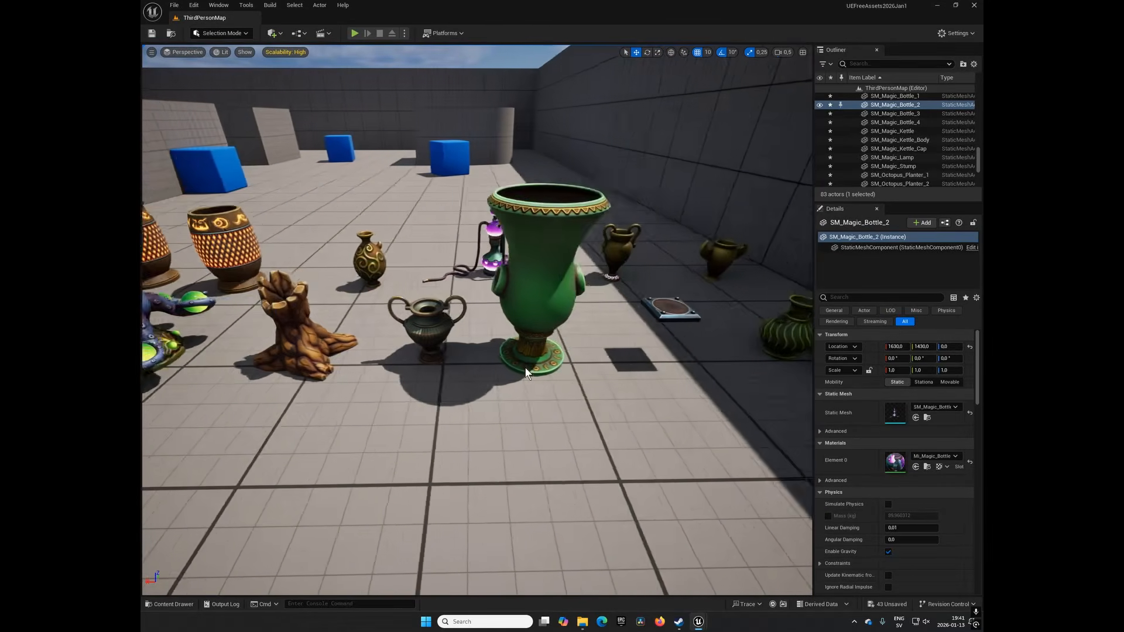
key(Left)
key(Left)
key(Left)
key(Left)
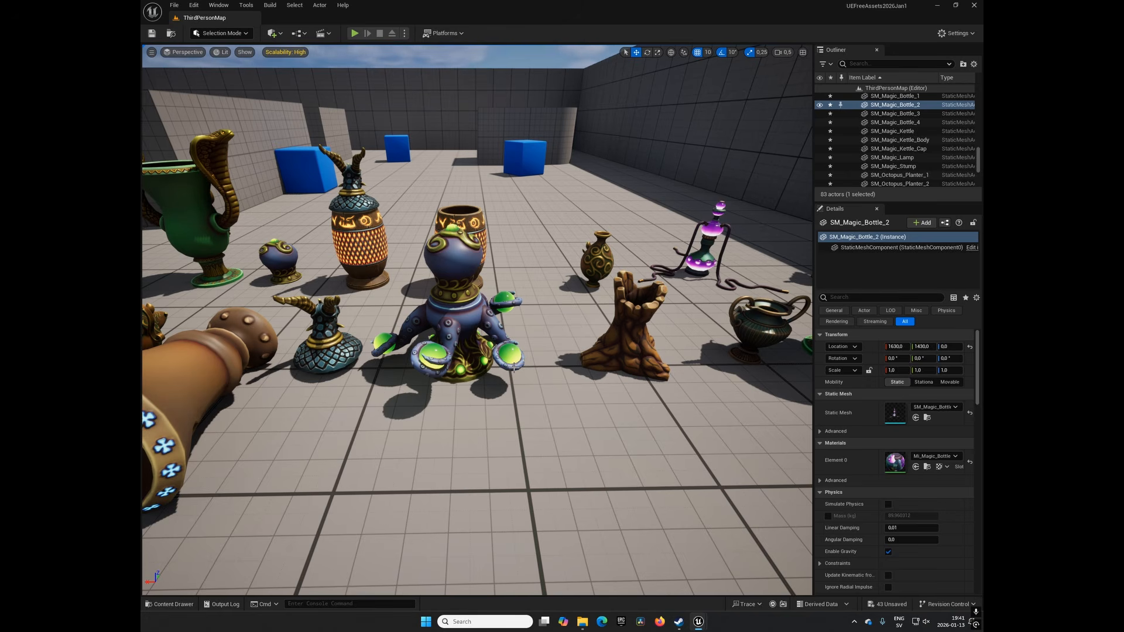
- Review the static meshes in the Fantasy_Props content folder by selecting all of them
click(171, 604)
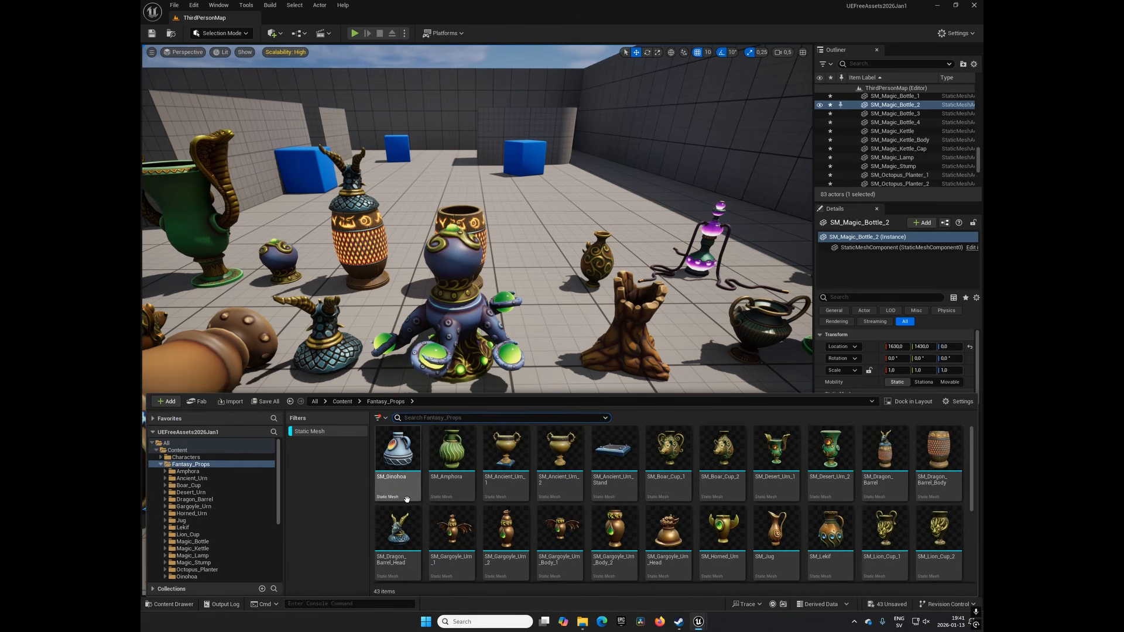
click(398, 454)
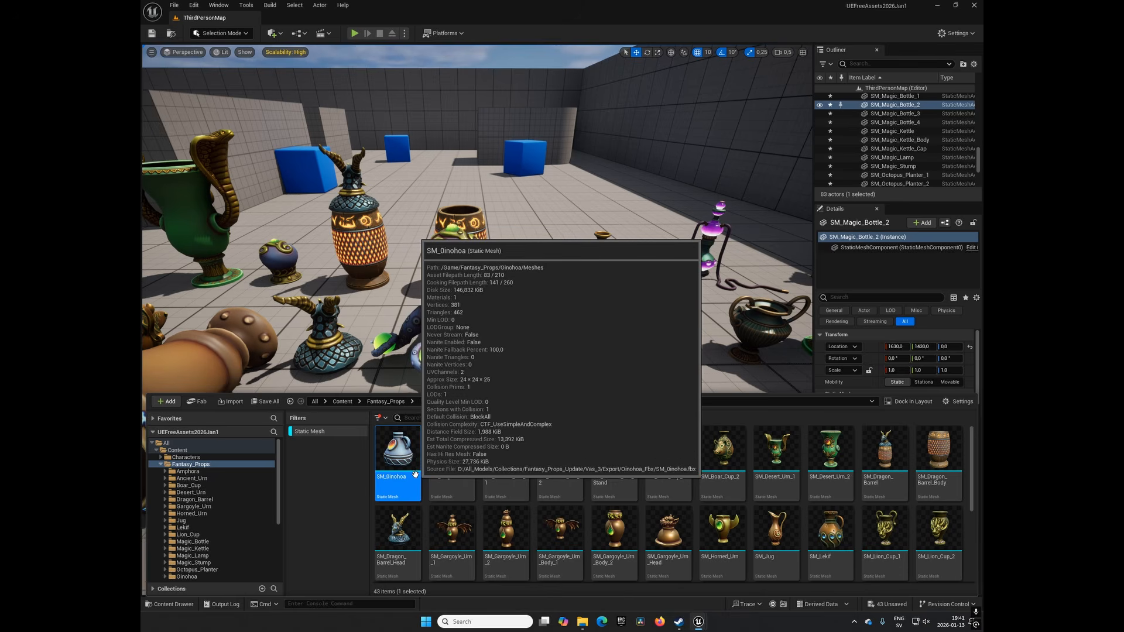
key(ctrl+a)
scroll(580, 513, down, 2)
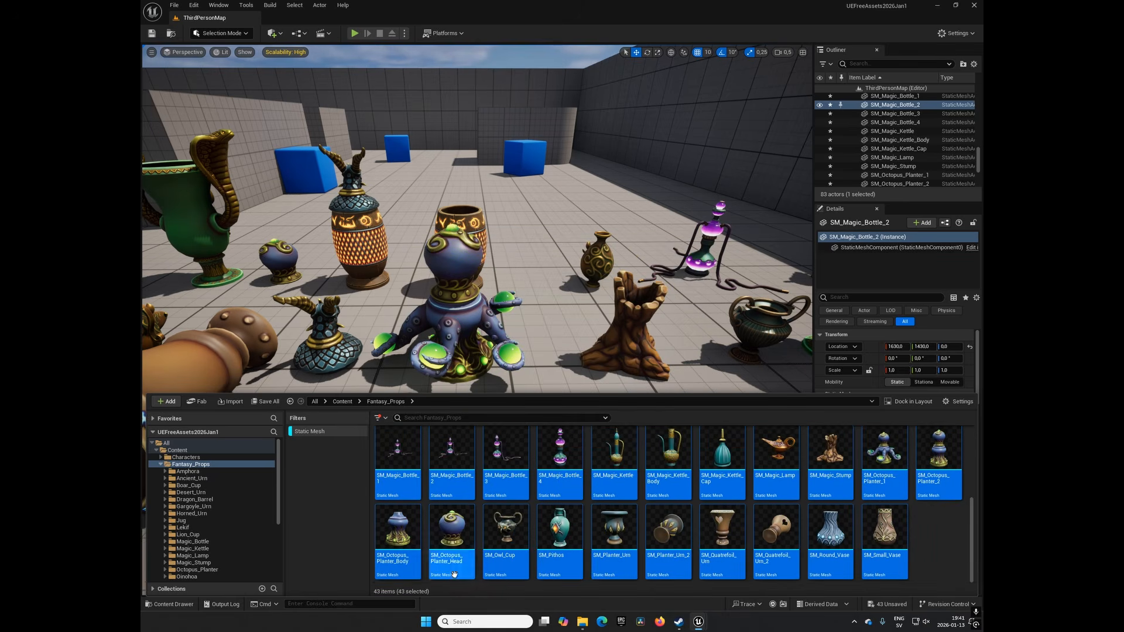
click(188, 604)
- Inspect the quatrefoil urns, the complete dragon barrel and the separate dragon barrel body, selecting each in the level
mouse_move(446, 454)
right_down()
mouse_move(421, 455)
mouse_move(448, 452)
right_up()
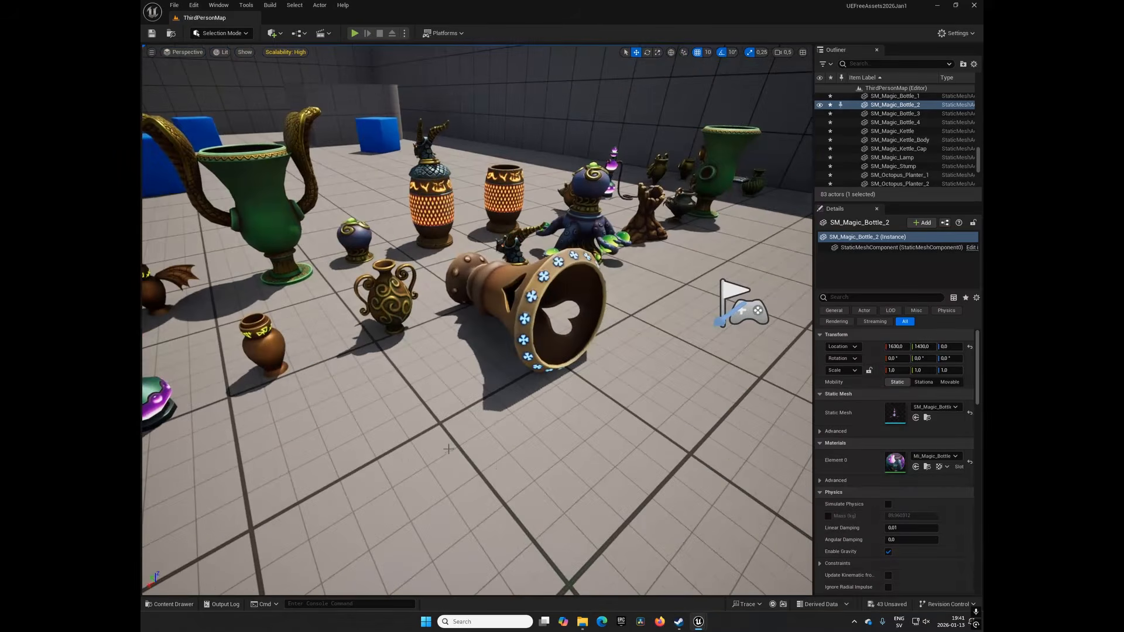
click(511, 313)
right_drag(510, 313, 433, 404)
click(383, 365)
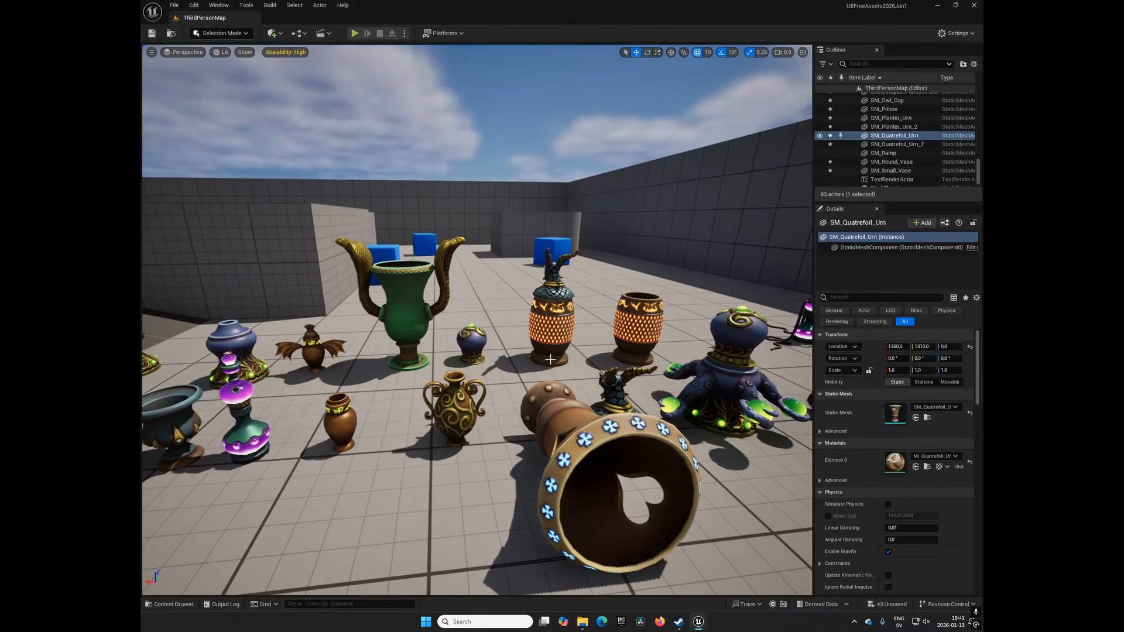
click(632, 336)
mouse_move(493, 360)
right_down()
mouse_move(503, 363)
mouse_move(493, 360)
right_up()
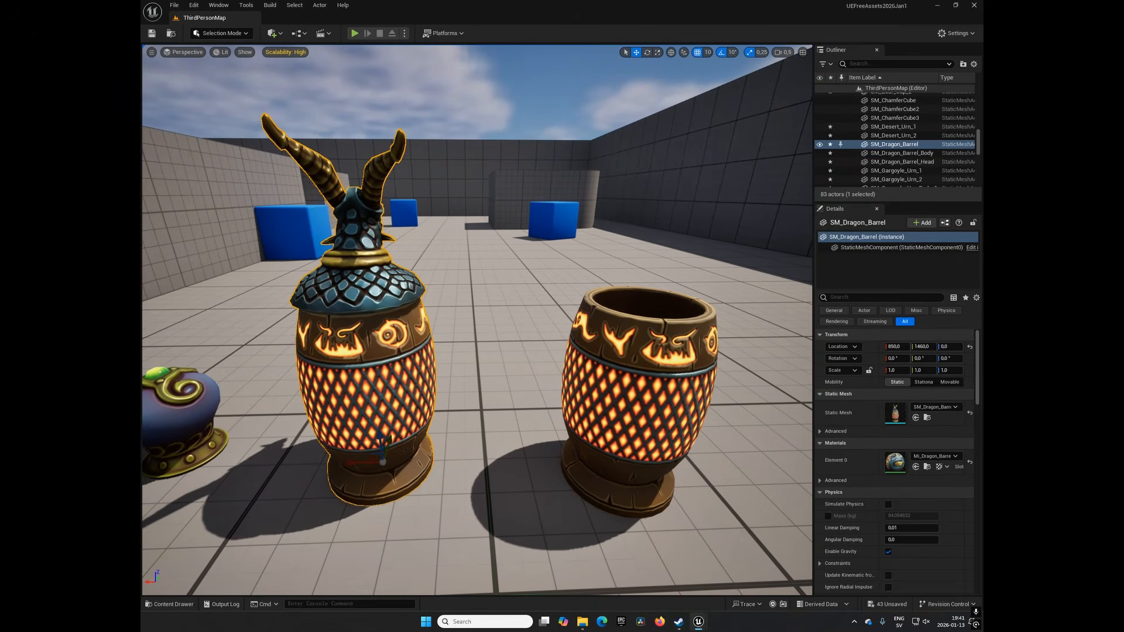
click(608, 411)
key(s)
key(a)
right_drag(559, 432, 553, 443)
key(a)
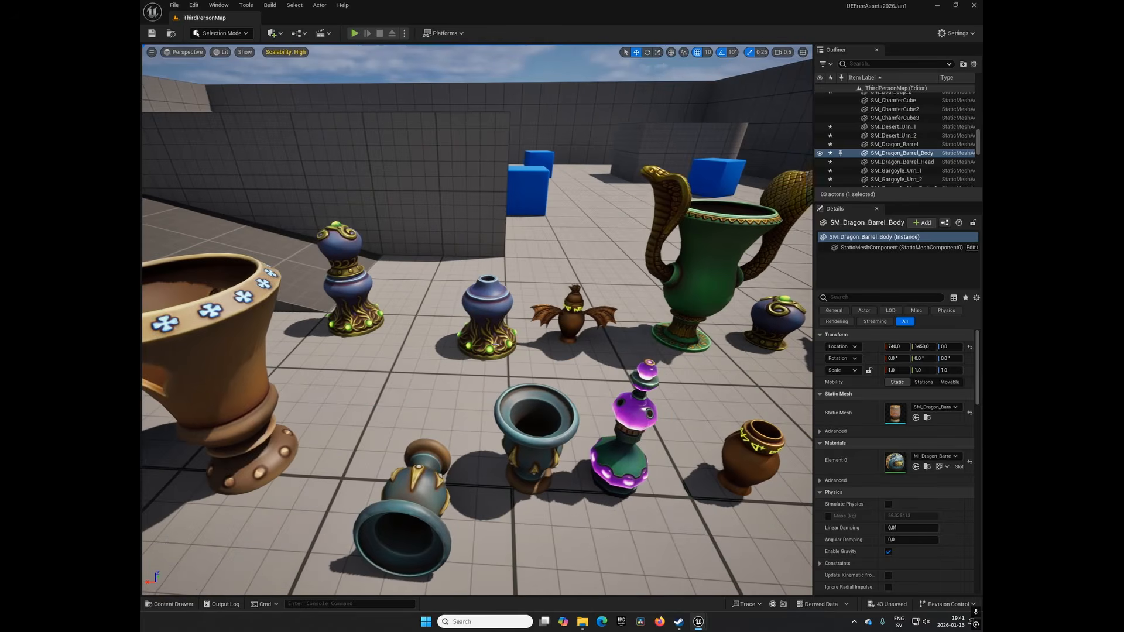
- Examine the octopus planters and the jugs, vases, kettles and magic lamp at the far end of the rows
key(a)
mouse_move(458, 441)
right_down()
mouse_move(405, 434)
mouse_move(492, 431)
mouse_move(458, 440)
right_up()
key(a)
key(w)
key(s)
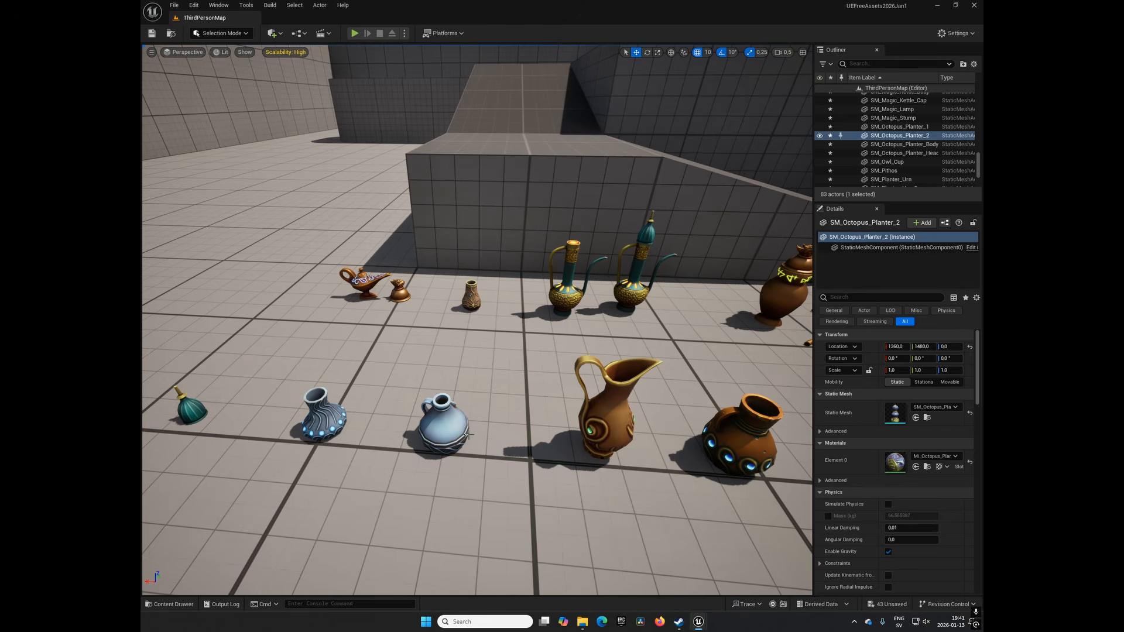
key(d)
right_drag(468, 434, 460, 407)
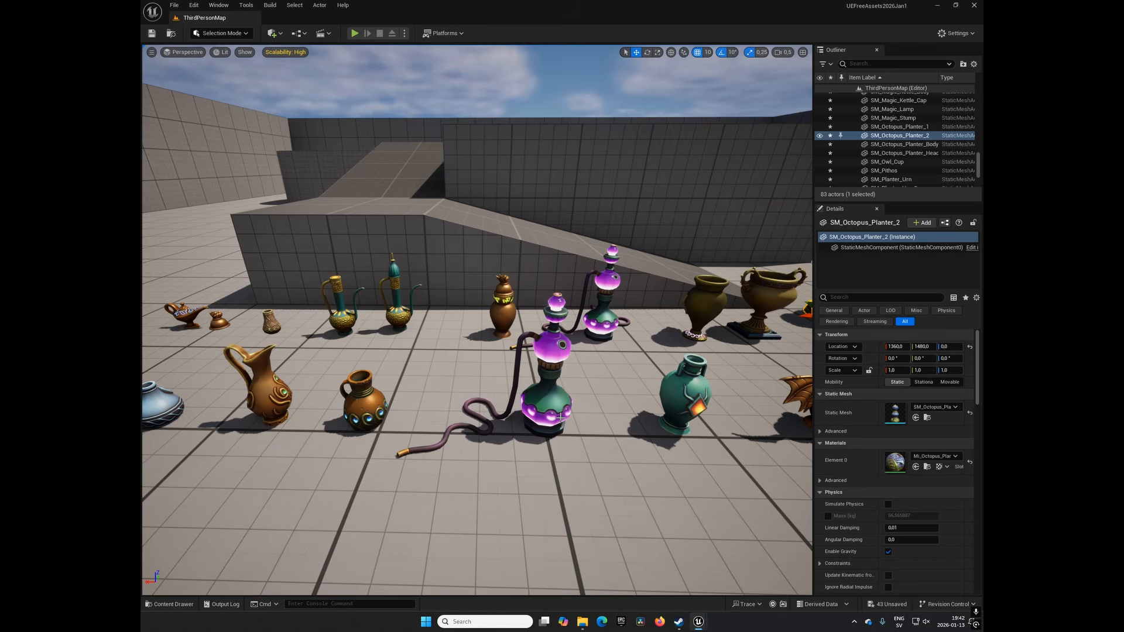
- Inspect the winged gargoyle urn body and the upright quatrefoil urn, selecting each one
right_drag(561, 417, 561, 419)
right_drag(440, 454, 524, 458)
click(374, 400)
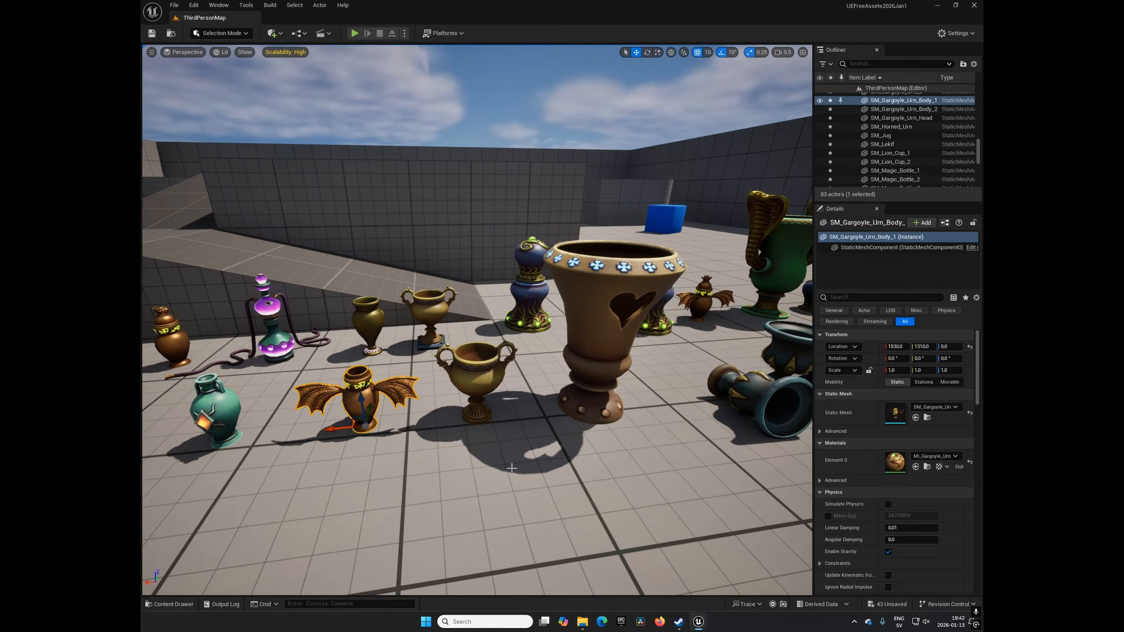
right_drag(648, 435, 648, 435)
click(485, 320)
right_drag(575, 444, 581, 446)
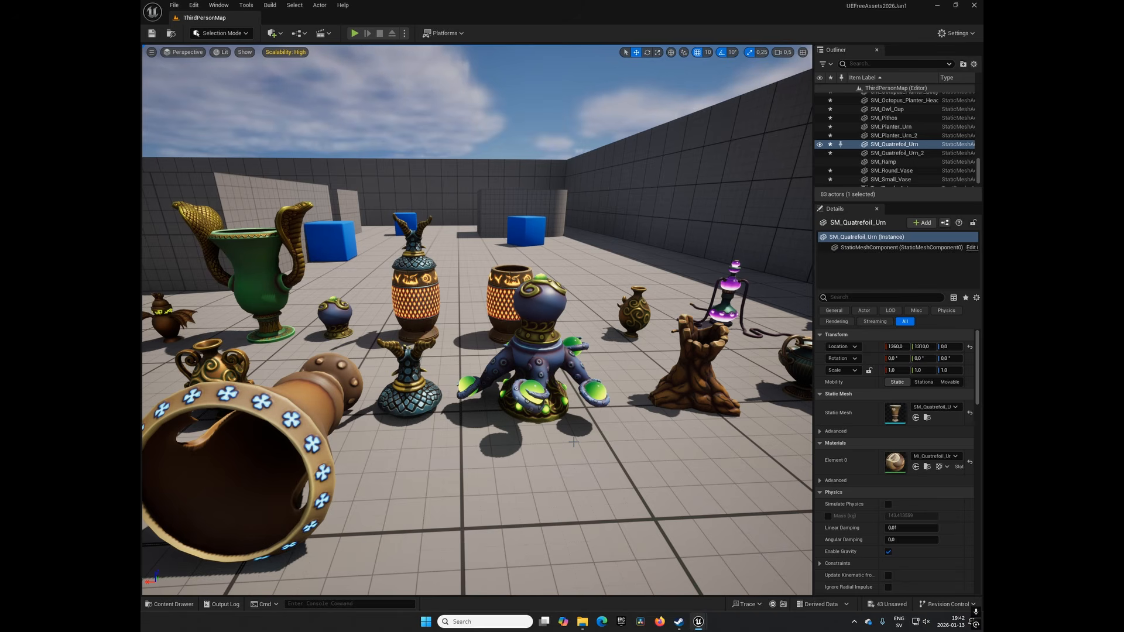
- Select the magic stump, frame it and examine it from several sides beside the two-handled cup
right_drag(736, 405, 737, 405)
click(497, 452)
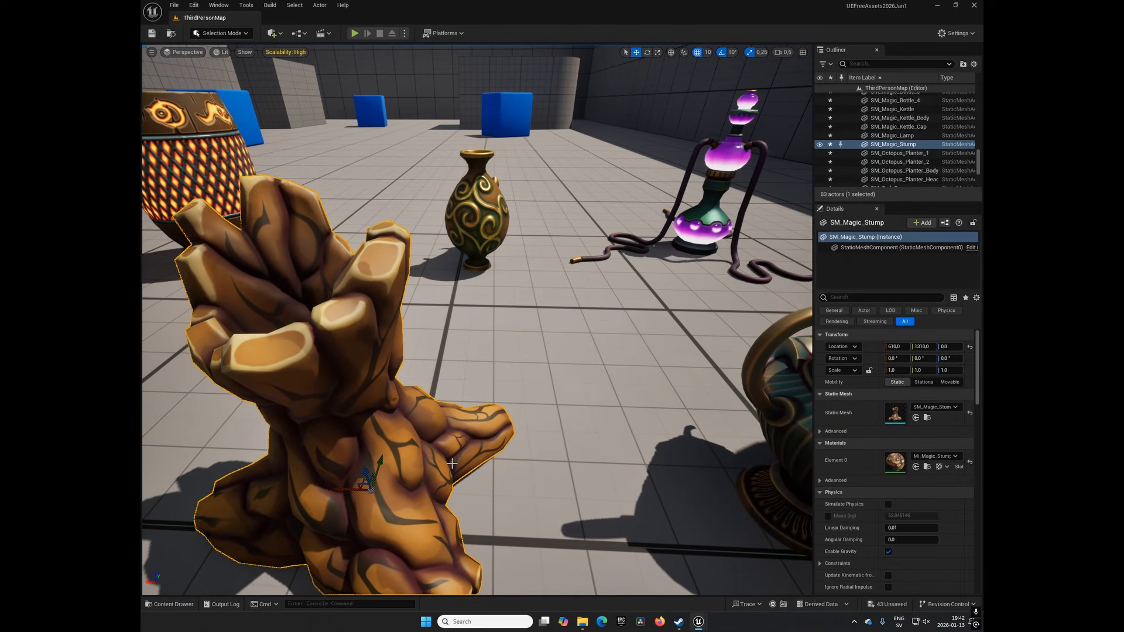
key(f)
alt+drag(581, 474, 453, 469)
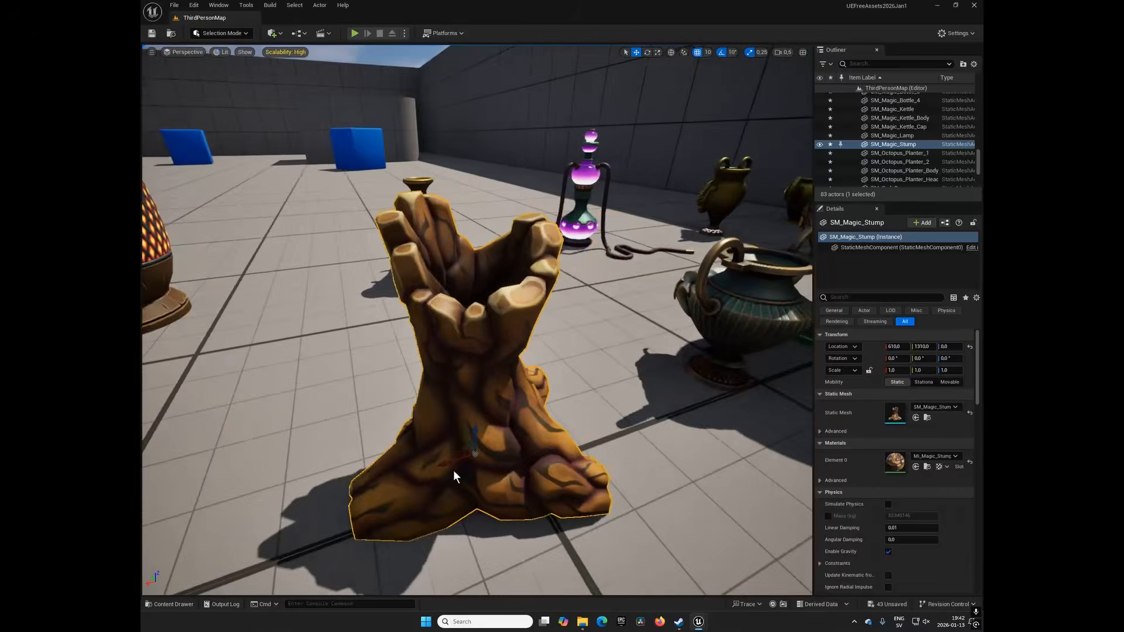
right_drag(440, 473, 440, 473)
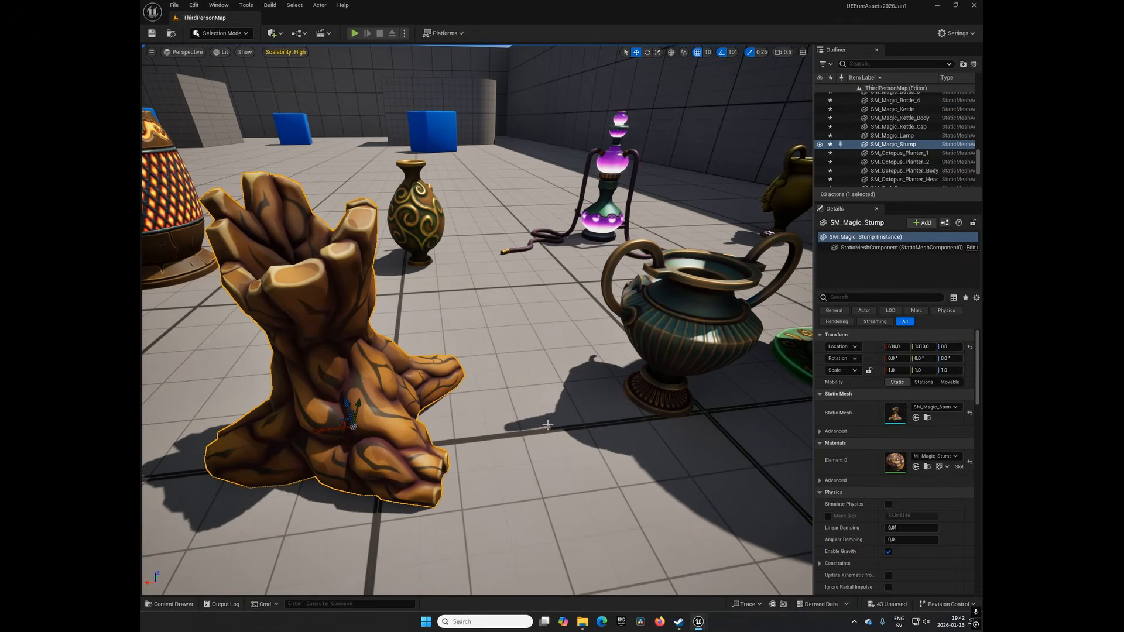
mouse_move(560, 425)
right_down()
mouse_move(471, 412)
mouse_move(480, 378)
mouse_move(521, 404)
mouse_move(640, 399)
mouse_move(543, 403)
mouse_move(515, 431)
mouse_move(541, 427)
right_up()
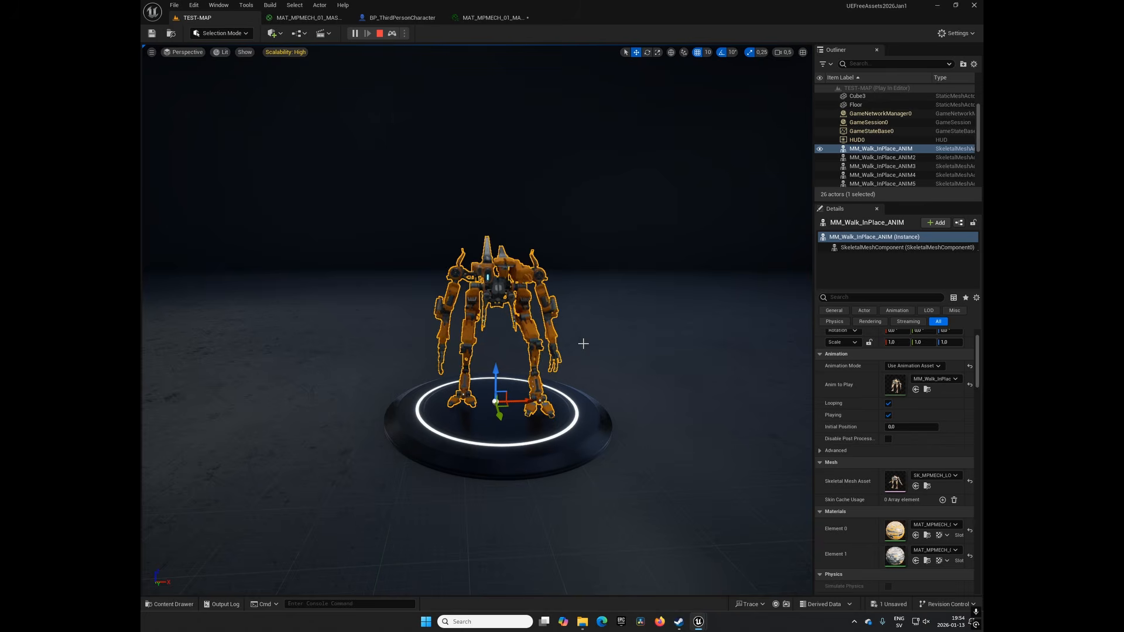
- Look over the walking mechs in TEST-MAP and frame the selected orange mech on its round platform
key(w)
right_drag(588, 355, 684, 356)
key(d)
key(w)
key(a)
key(w)
key(s)
key(f)
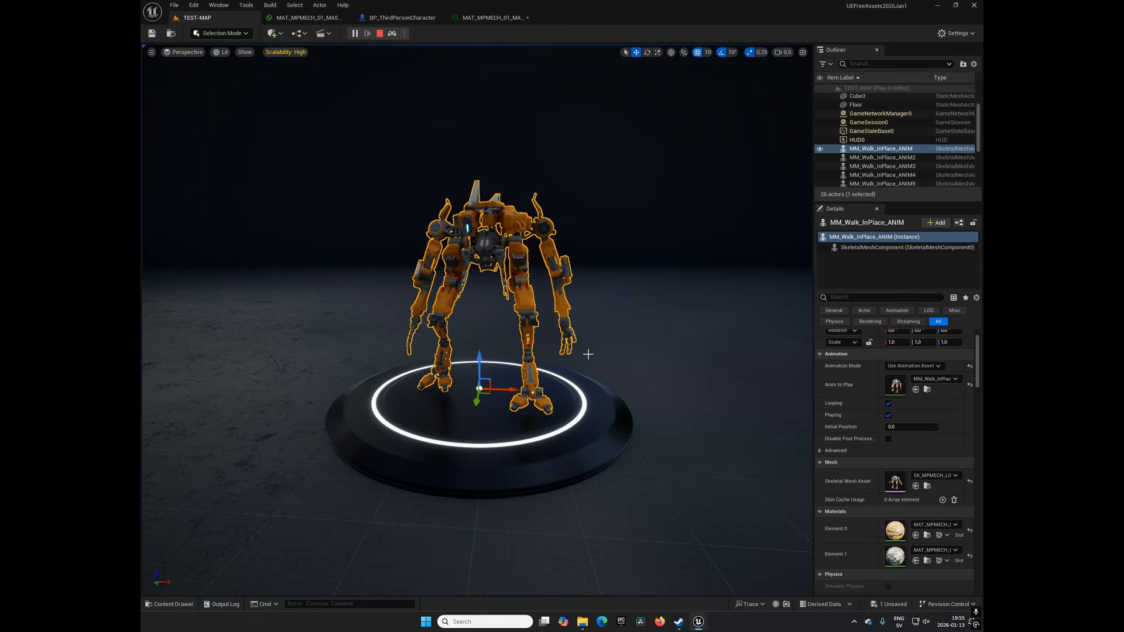
- Examine the orange mech's walk animation, joints and armour up close from the front and both sides
scroll(606, 304, up, 6)
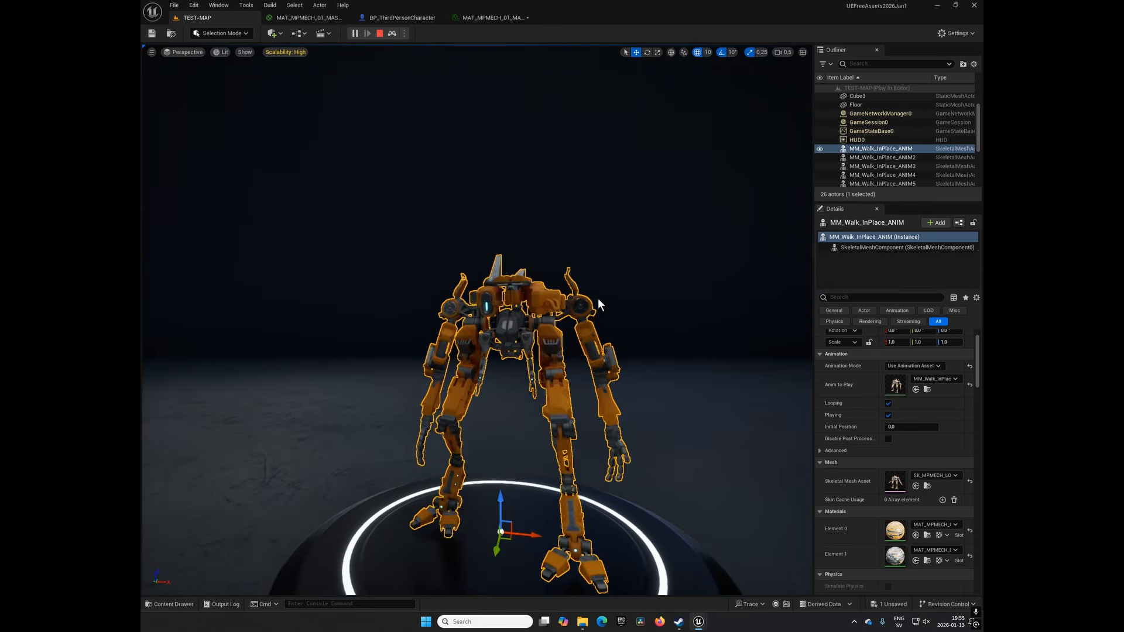
scroll(552, 313, down, 5)
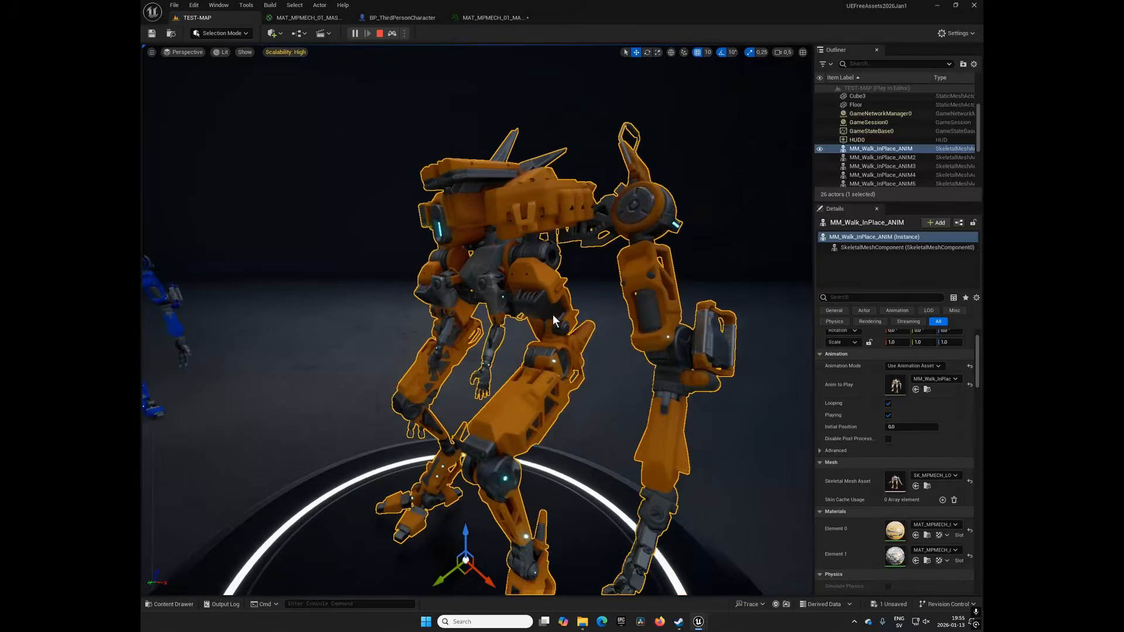
alt+drag(538, 324, 718, 314)
scroll(718, 313, down, 5)
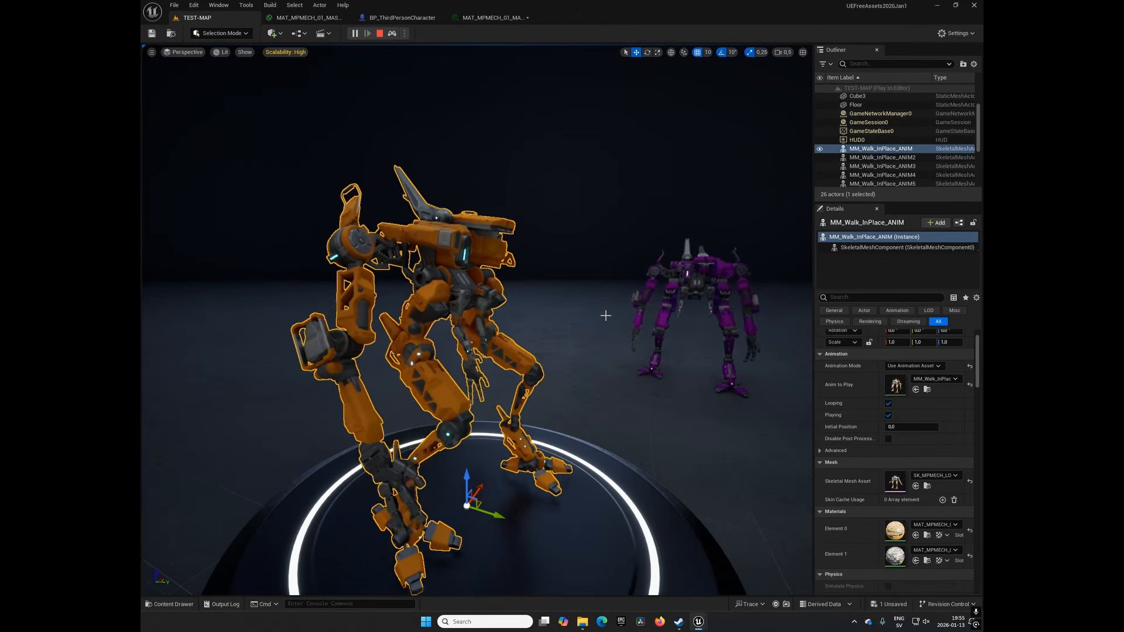
key(w)
mouse_move(472, 343)
right_down()
mouse_move(441, 343)
mouse_move(463, 342)
right_up()
mouse_move(594, 413)
alt+mouse_down()
mouse_move(476, 407)
mouse_move(592, 406)
alt+mouse_up()
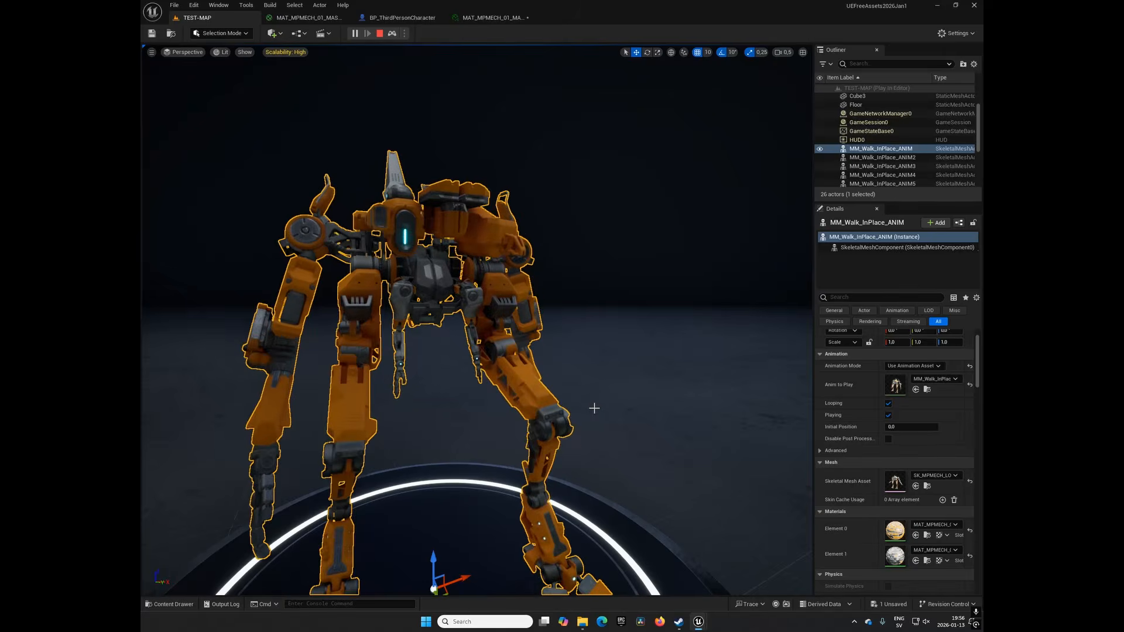
alt+drag(594, 408, 548, 431)
scroll(606, 427, down, 4)
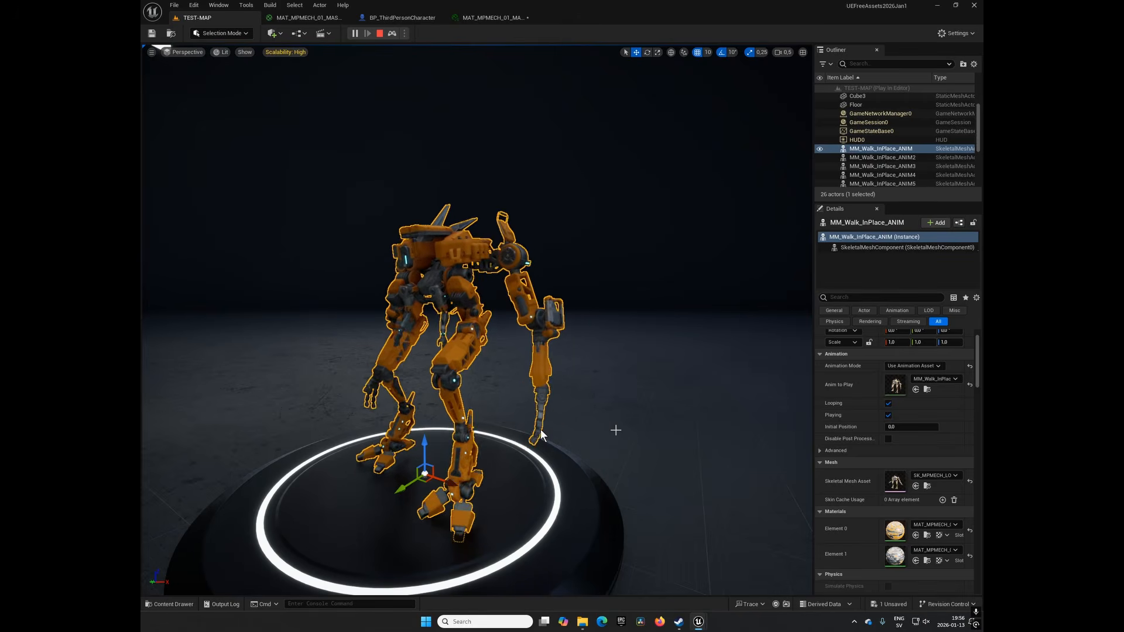
- Detach the MAT_MPMECH_01_MASTER_Inst material editor into a floating window and show TEST-MAP with the mech beside it
click(489, 22)
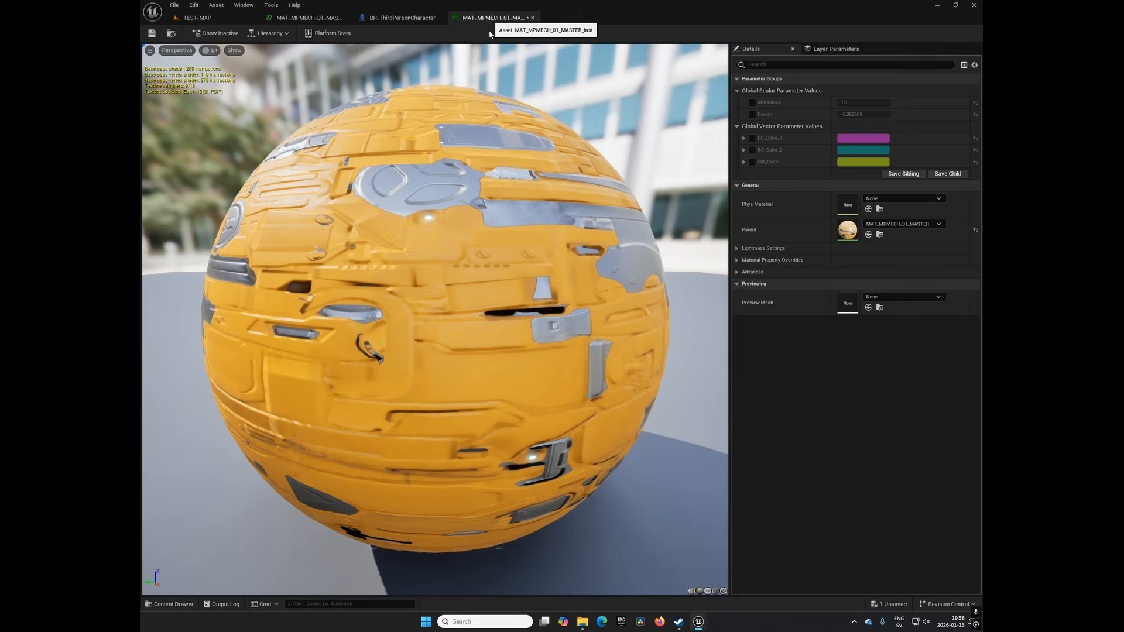
drag(489, 22, 584, 75)
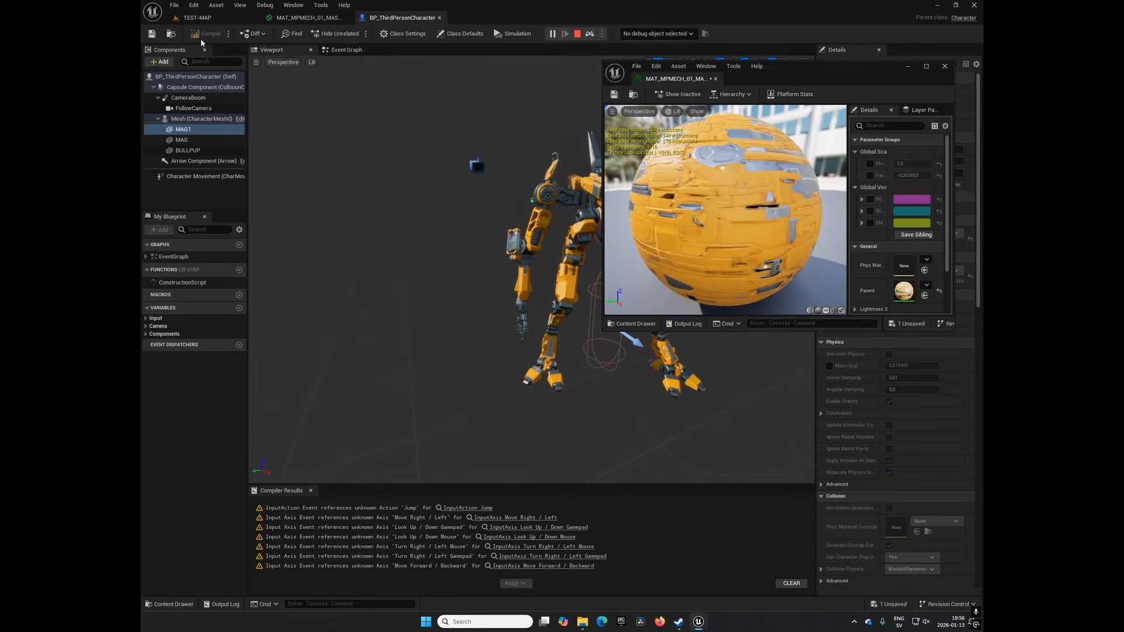
click(199, 18)
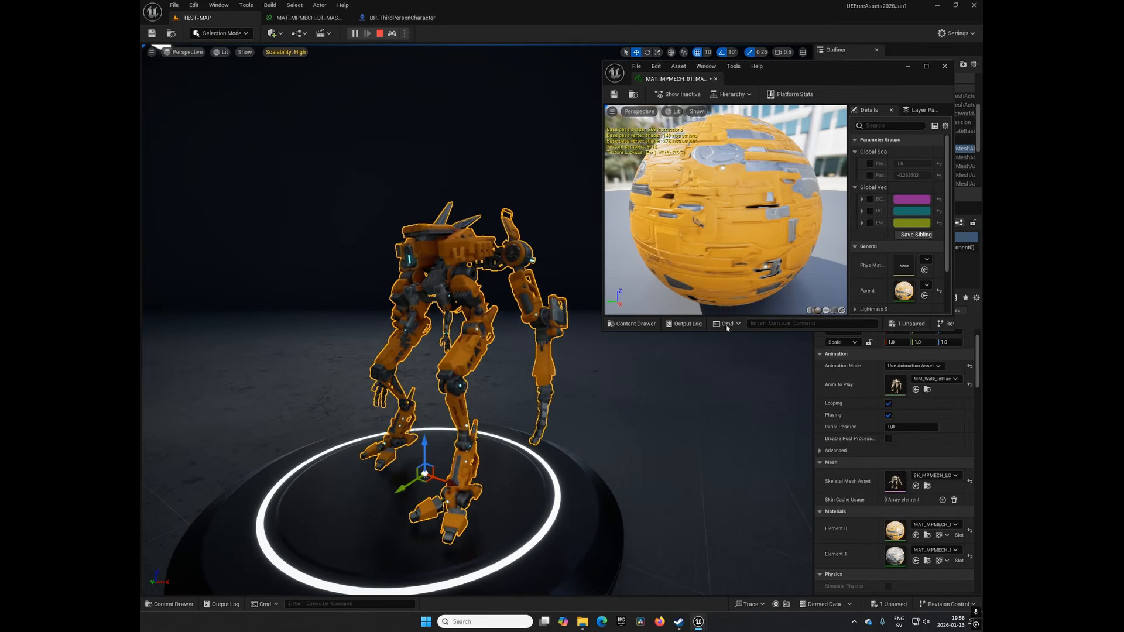
- Enable the yellow EM_Color override in the mech's material instance and check the glowing light on its head up close
scroll(567, 361, up, 3)
scroll(579, 375, up, 2)
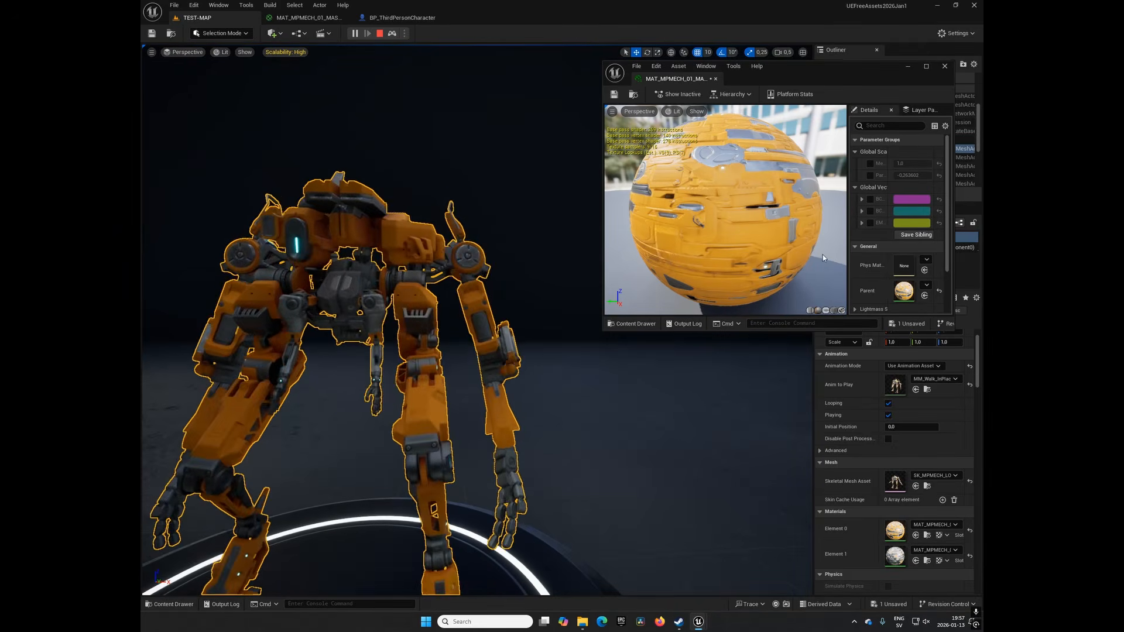
click(870, 223)
scroll(584, 374, up, 2)
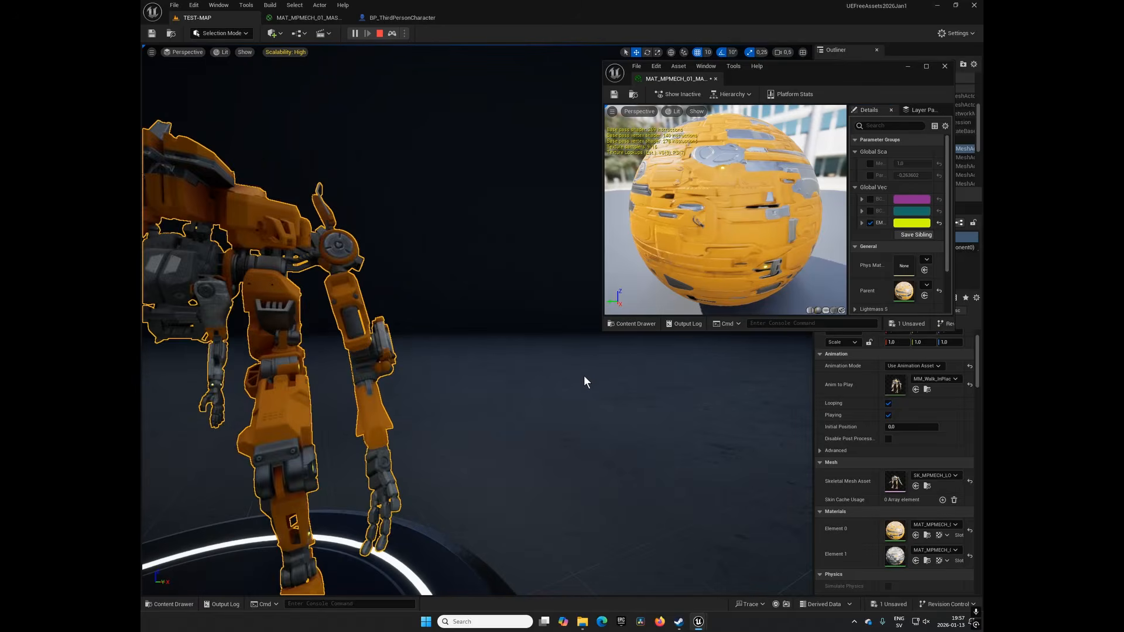
scroll(579, 376, up, 2)
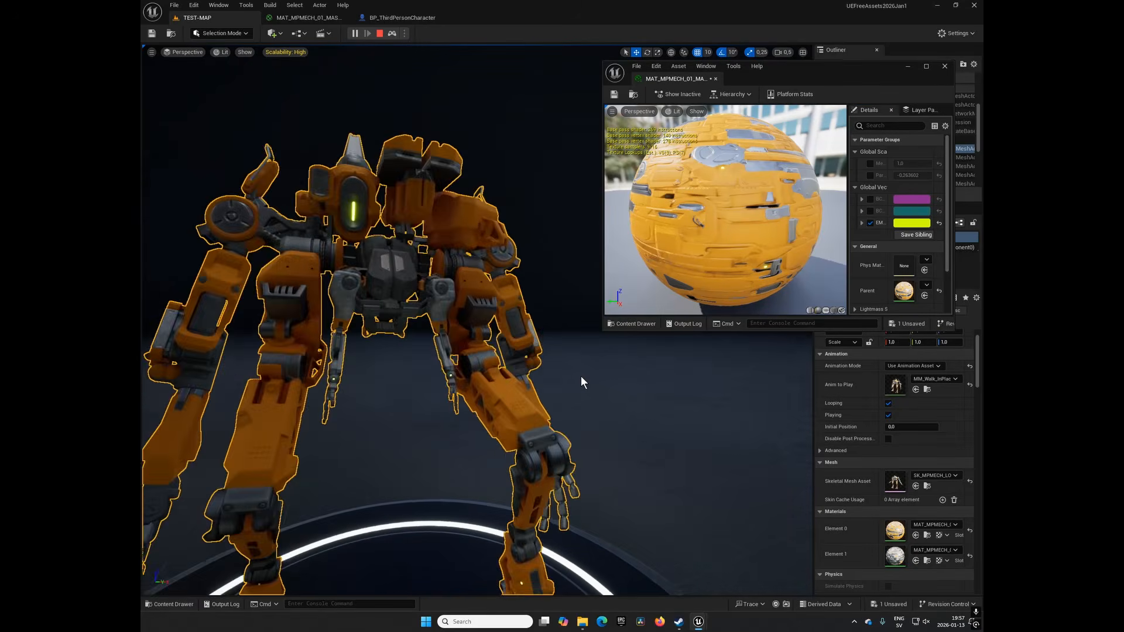
scroll(580, 378, up, 2)
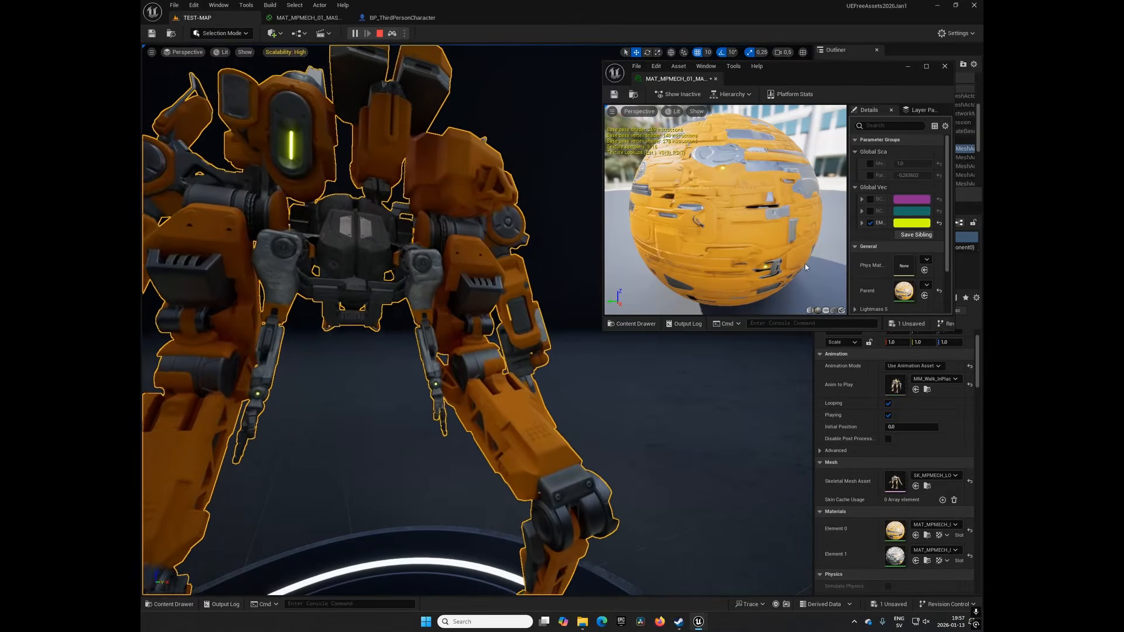
click(870, 223)
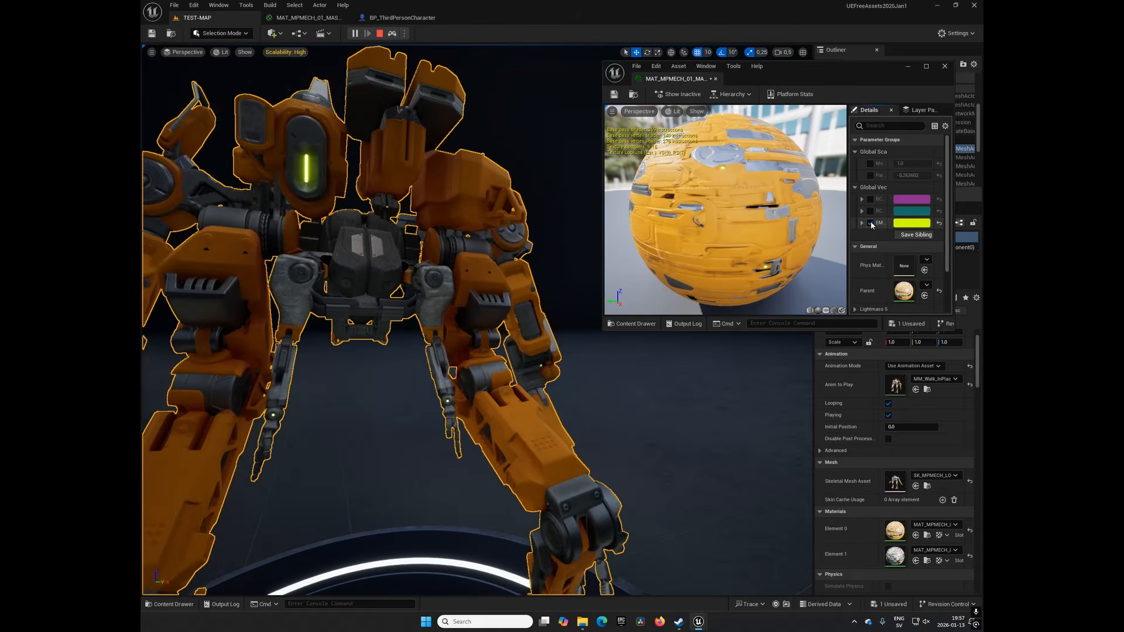
- Try the teal BC_Color_2 override on the mech by switching it on and off, leaving it disabled
click(870, 212)
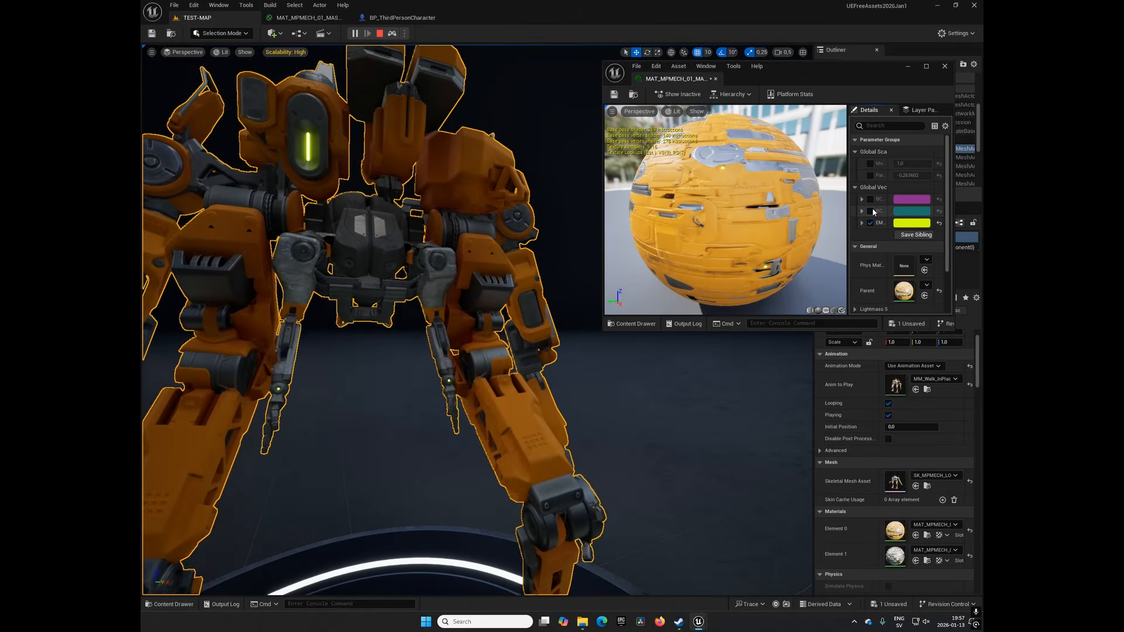
right_drag(540, 252, 527, 311)
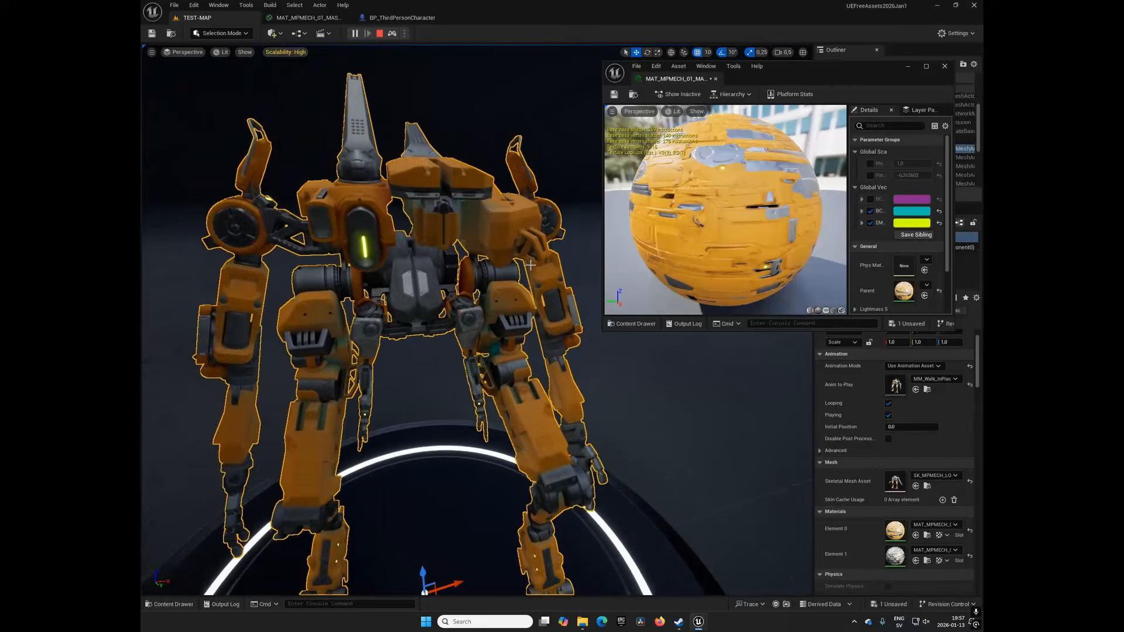
click(874, 212)
click(874, 213)
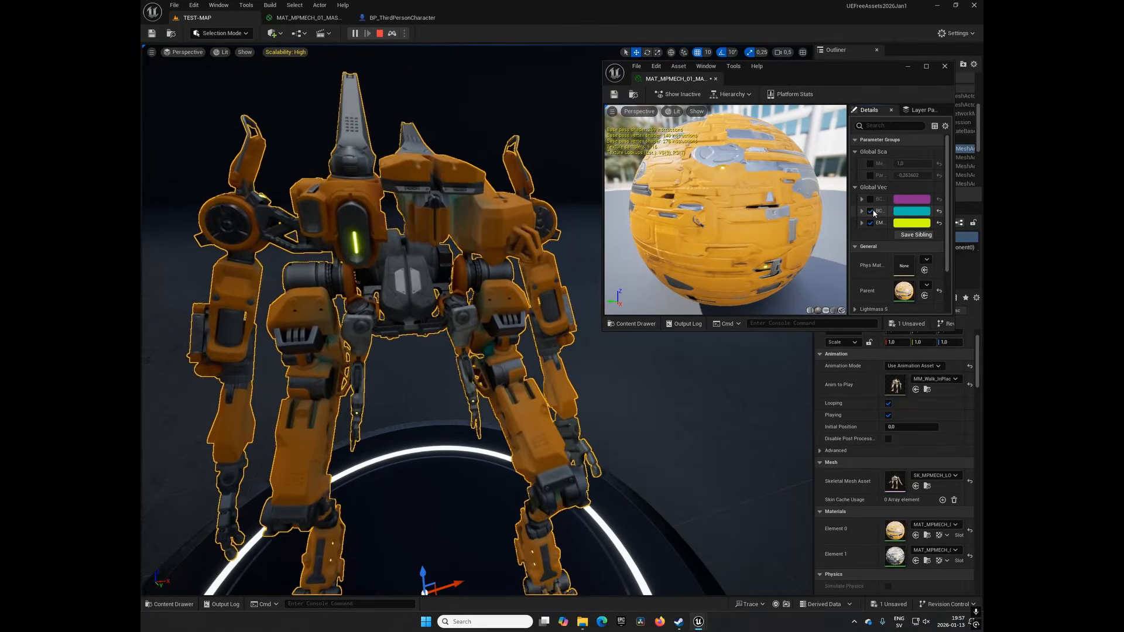
click(874, 213)
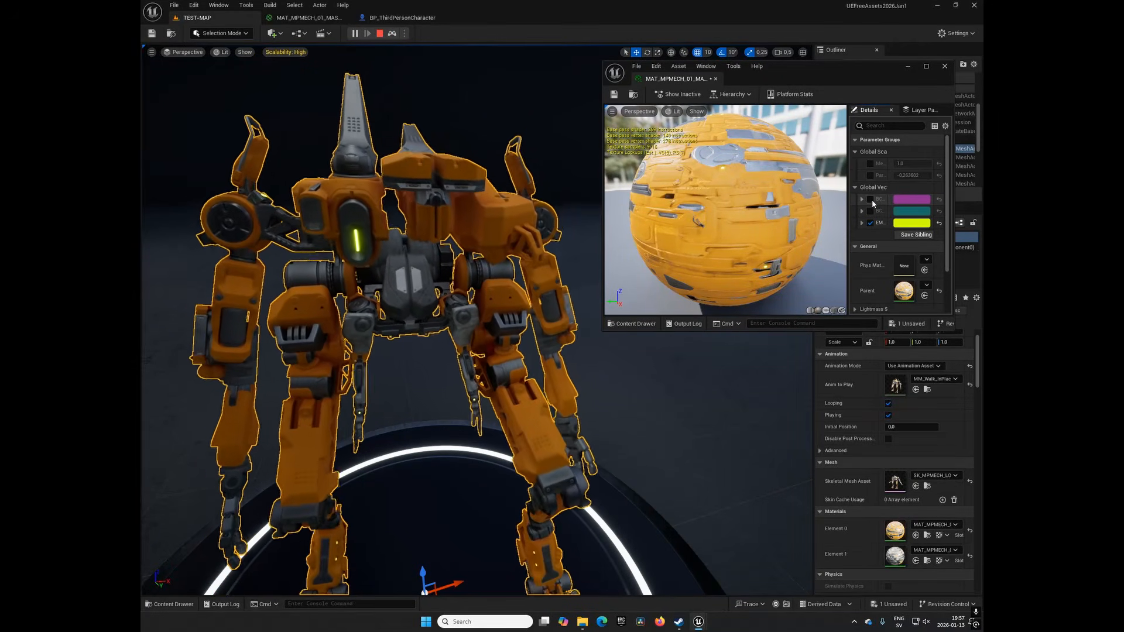
- Toggle the magenta BC_Color_1 override to compare the mech's armour colours, leaving the override enabled
click(871, 199)
click(871, 200)
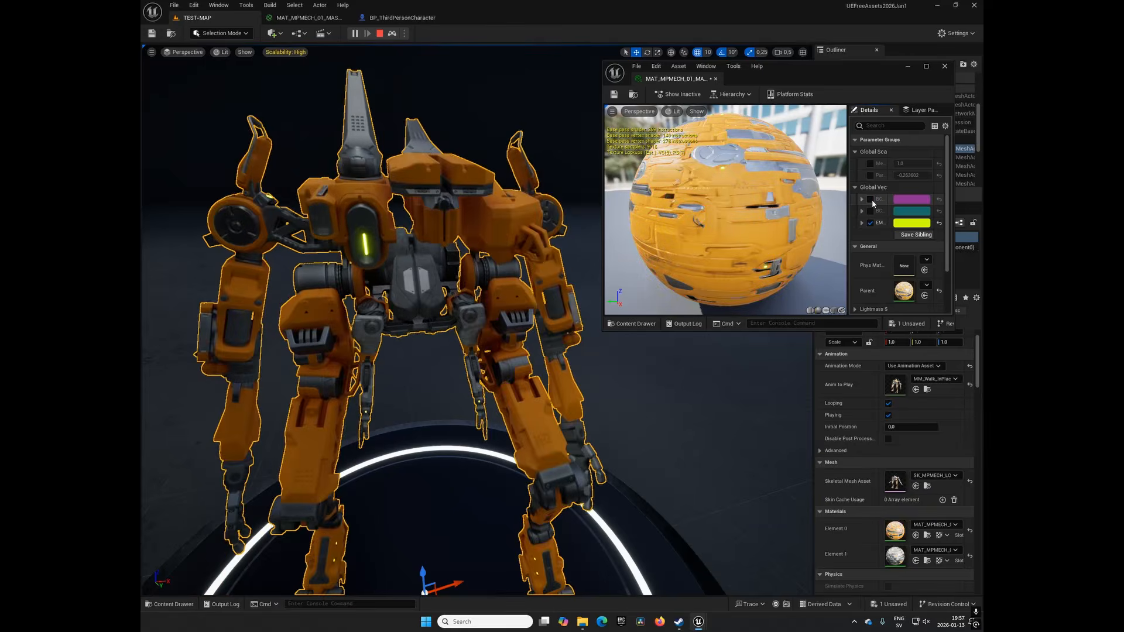
click(871, 200)
click(870, 199)
click(871, 200)
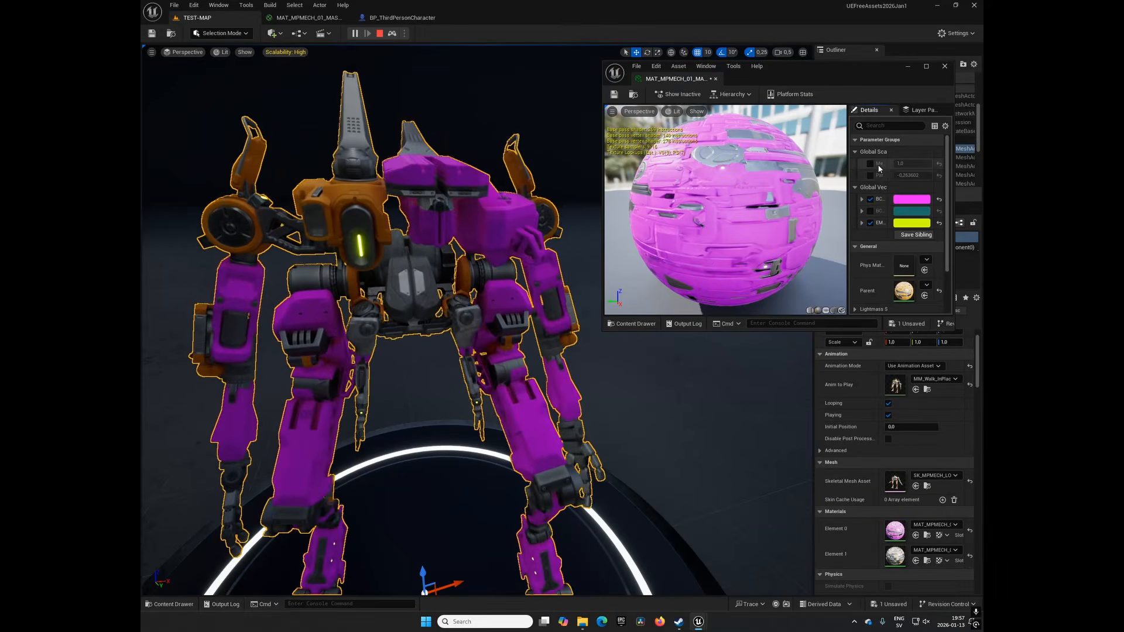
- Enable the Metalness override at 1.0 and the Param override at -0.263602, and widen the material's parameter area
click(870, 164)
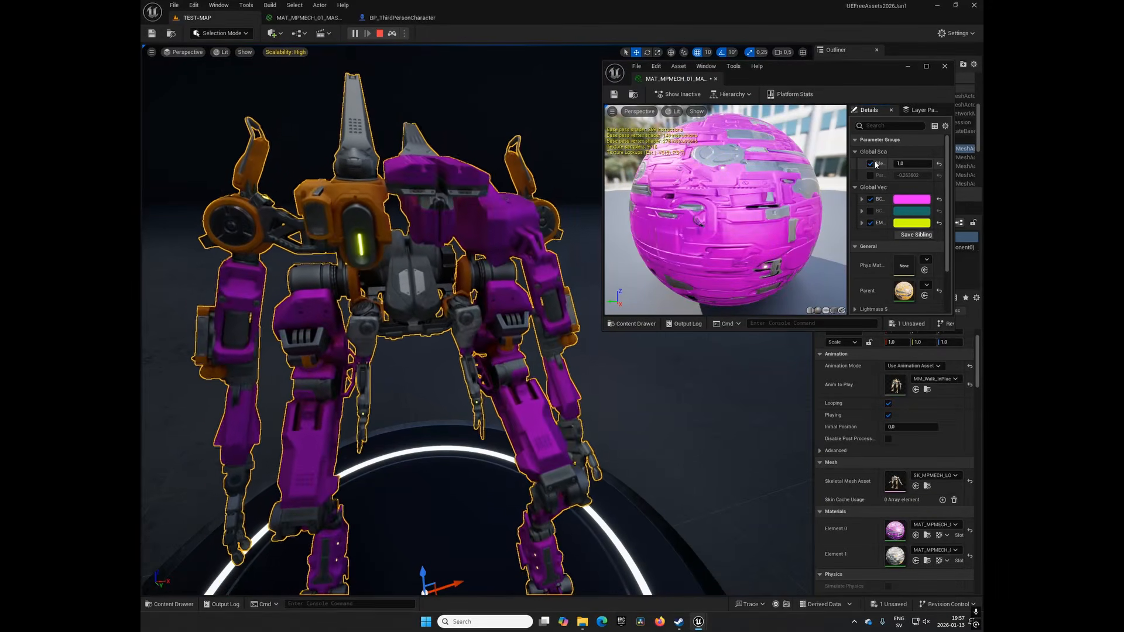
right_drag(594, 251, 544, 321)
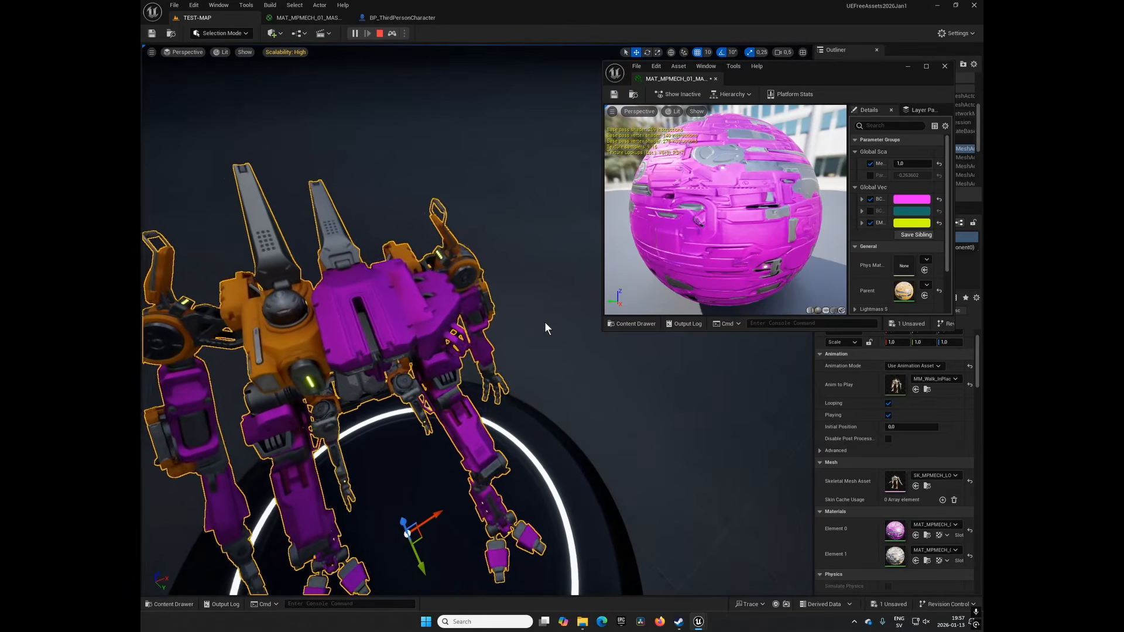
click(869, 175)
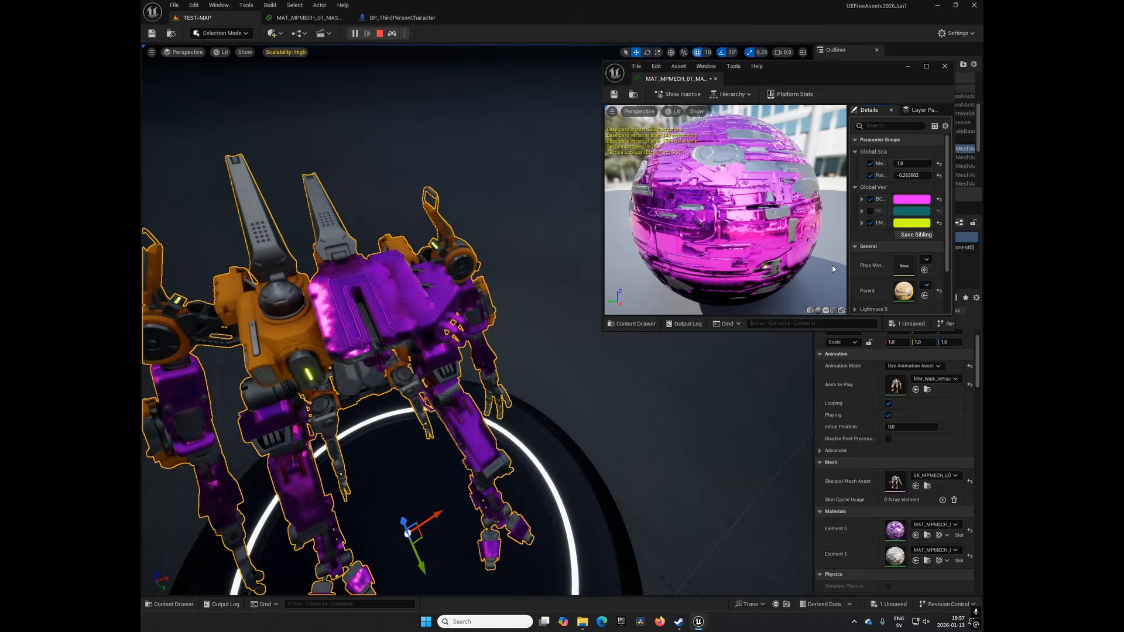
drag(847, 260, 762, 269)
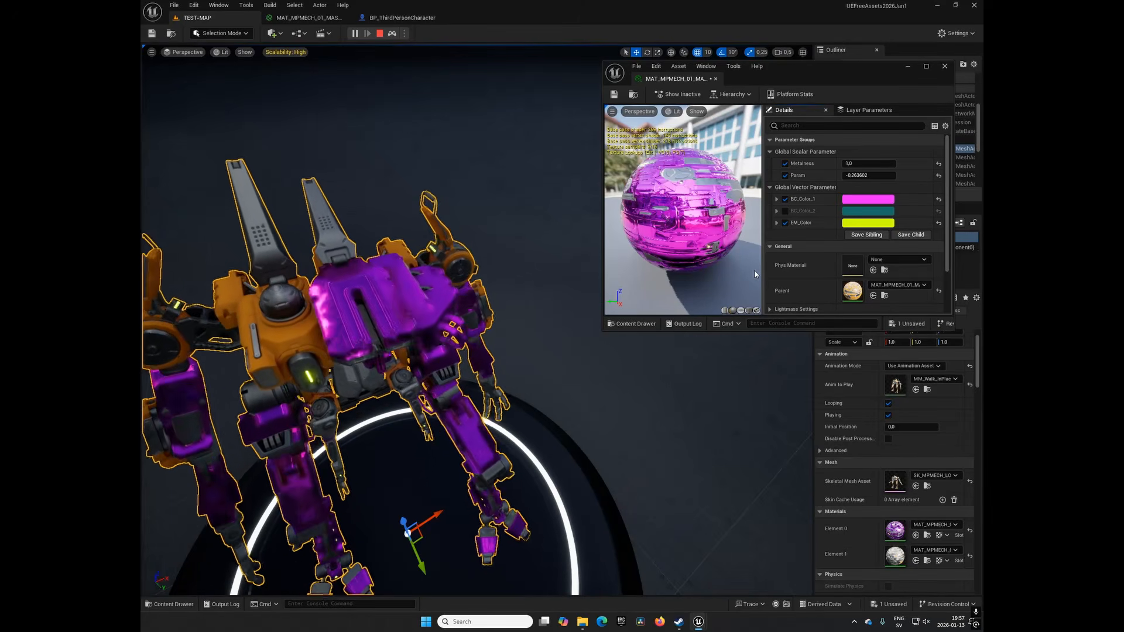
right_drag(564, 376, 524, 356)
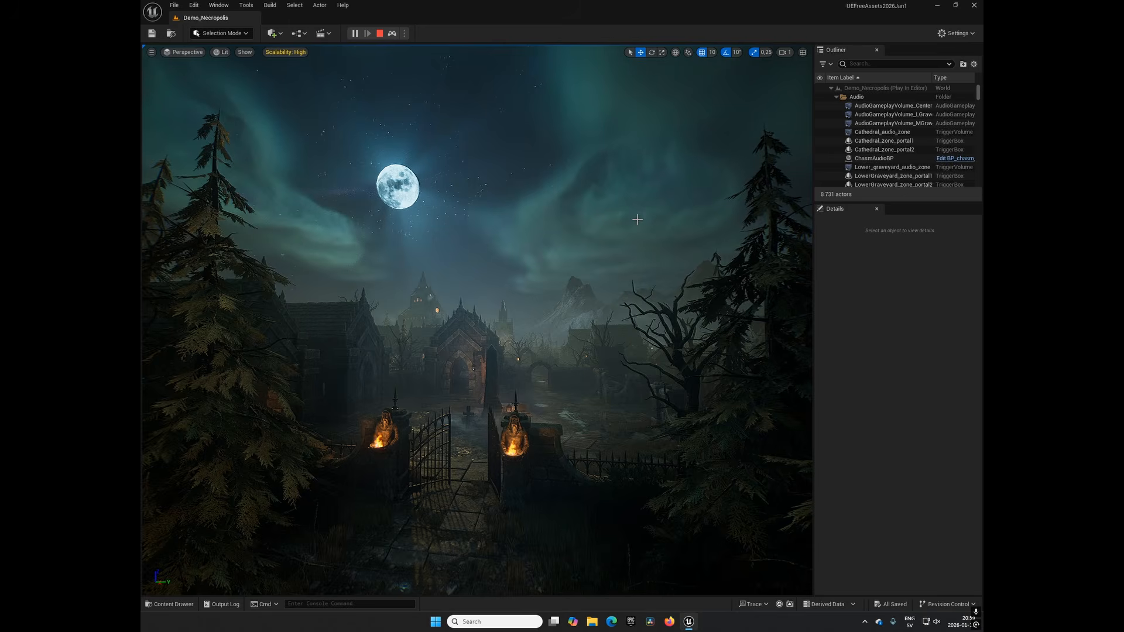
- Explore the Demo_Necropolis graveyard from the entrance gate to the stone building's stairs, and end the play session
right_drag(630, 226, 720, 271)
key(w)
key(s)
key(s)
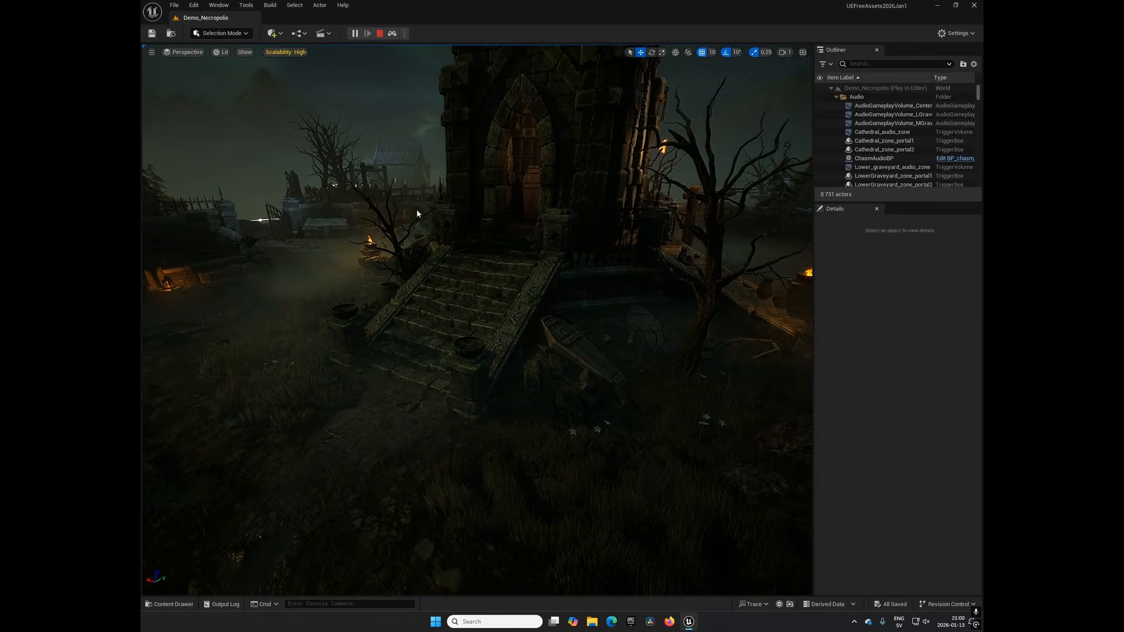
key(Escape)
- Open the Overview level from the Necropolis Levels folder and hide the content browser to free the viewport
click(173, 604)
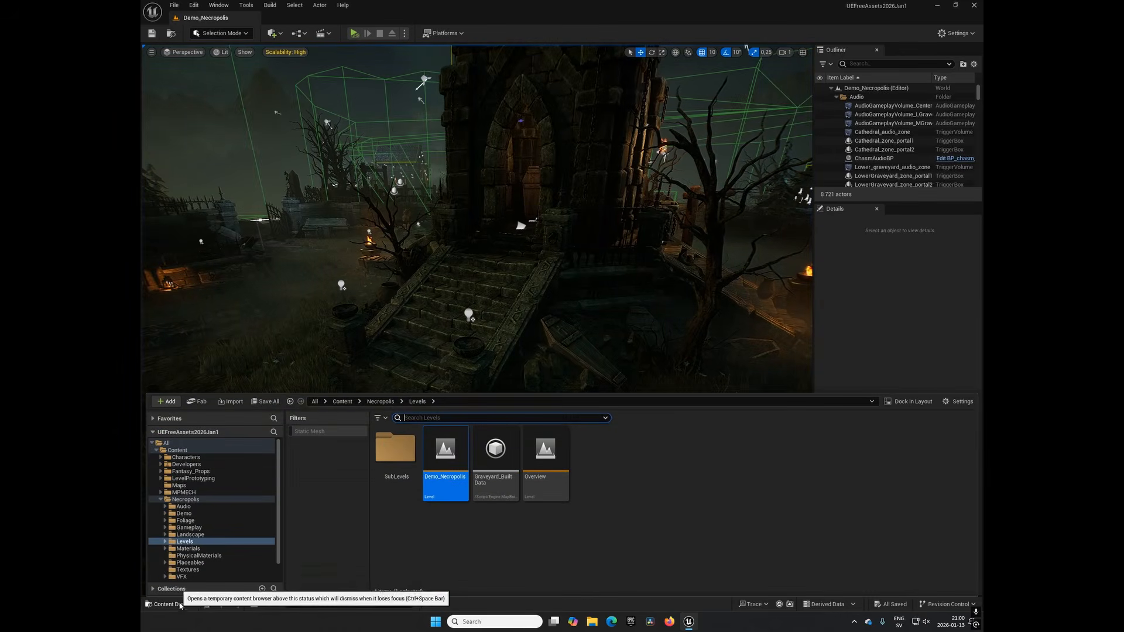
click(543, 535)
double_click(544, 480)
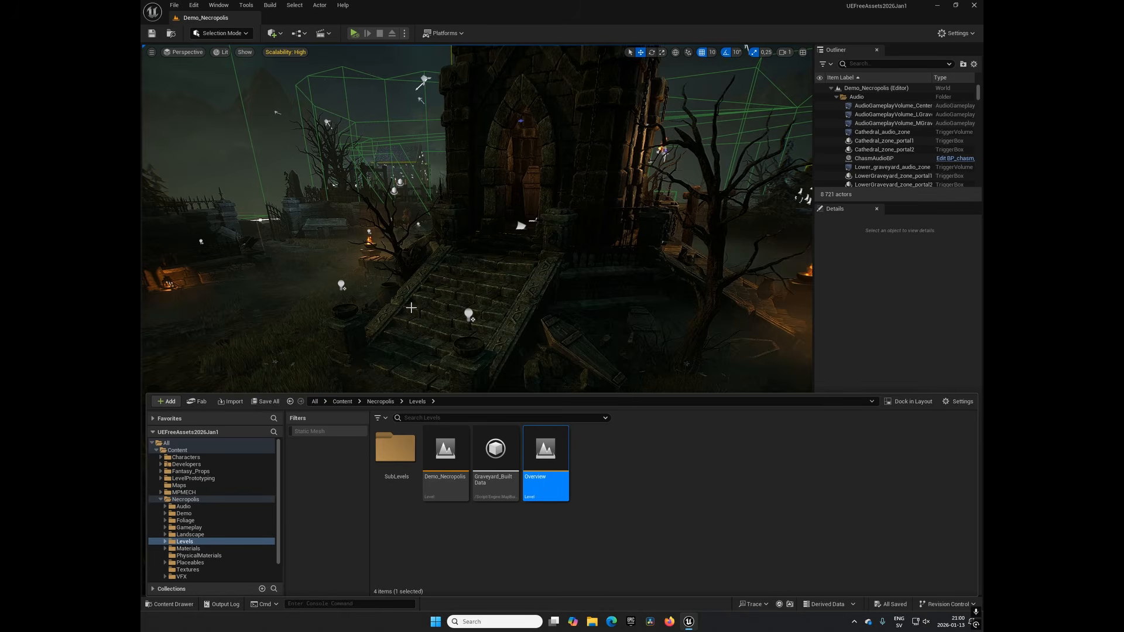
scroll(393, 298, up, 3)
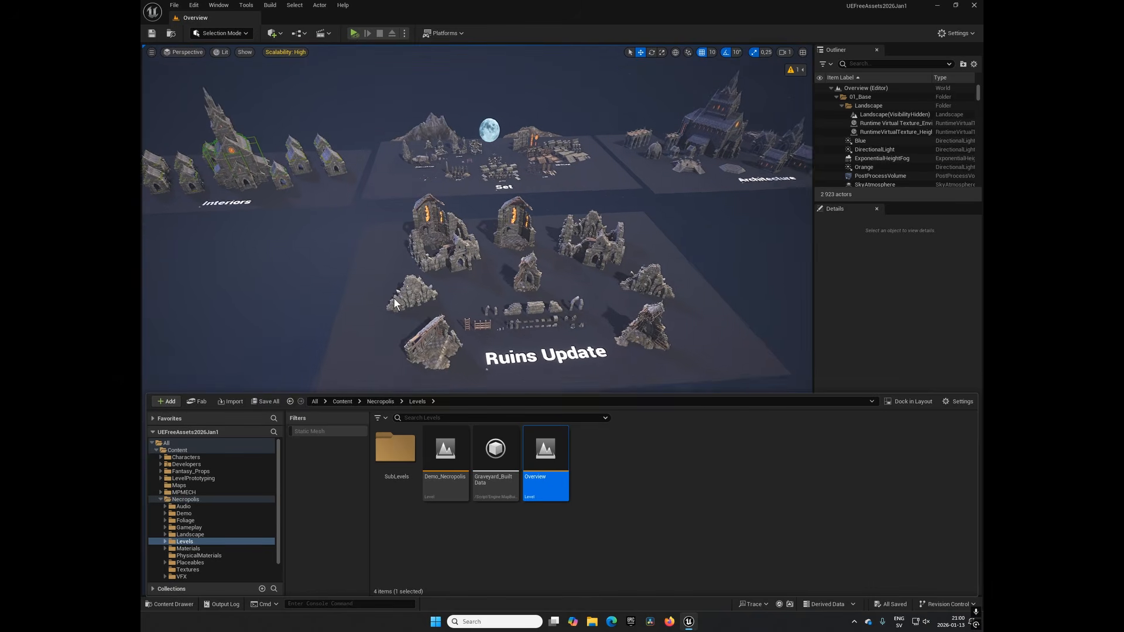
click(185, 606)
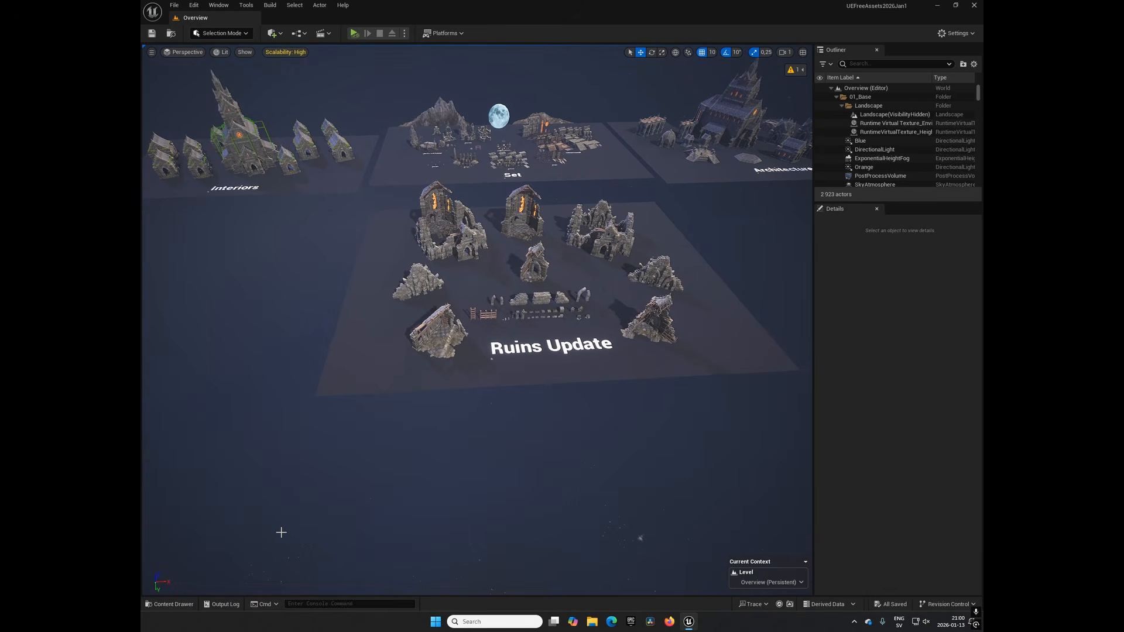
- Fly around the Ruins Update section of the Overview level and examine its ruined buildings and wall pieces
right_drag(425, 431, 524, 436)
key(s)
scroll(494, 401, up, 4)
right_drag(539, 427, 336, 398)
key(w)
key(w)
scroll(442, 413, up, 2)
key(a)
key(d)
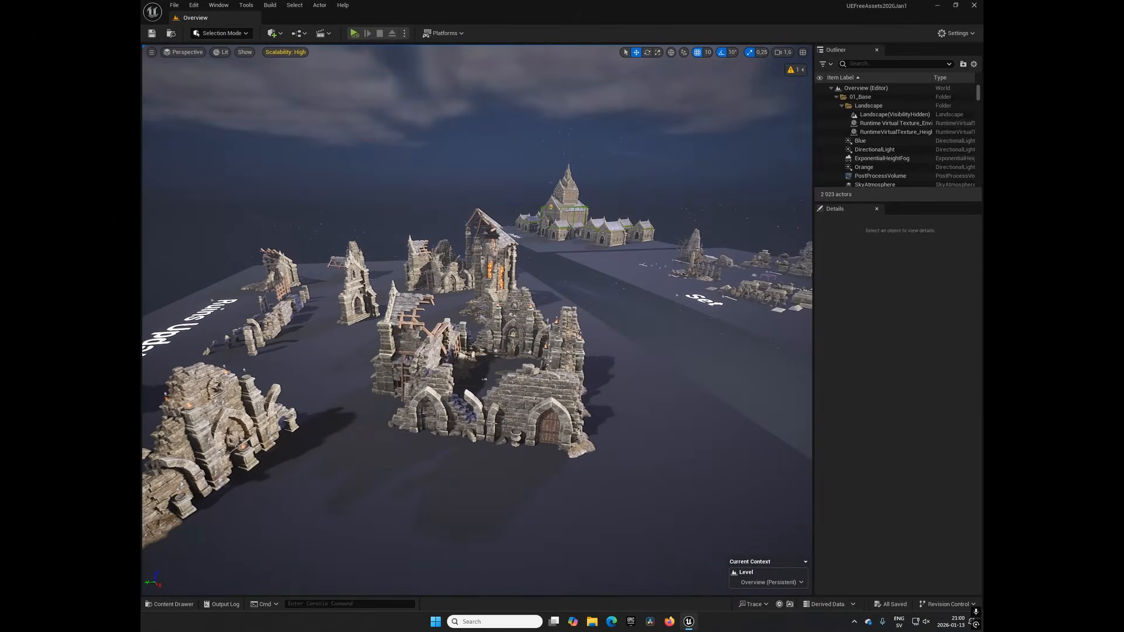
- Examine the cathedral and crypts of the Interiors section, selecting crypt instances, and return to the Ruins Update overview
click(515, 429)
key(d)
right_drag(515, 429, 595, 417)
key(w)
key(d)
click(470, 449)
right_drag(513, 467, 516, 467)
click(432, 405)
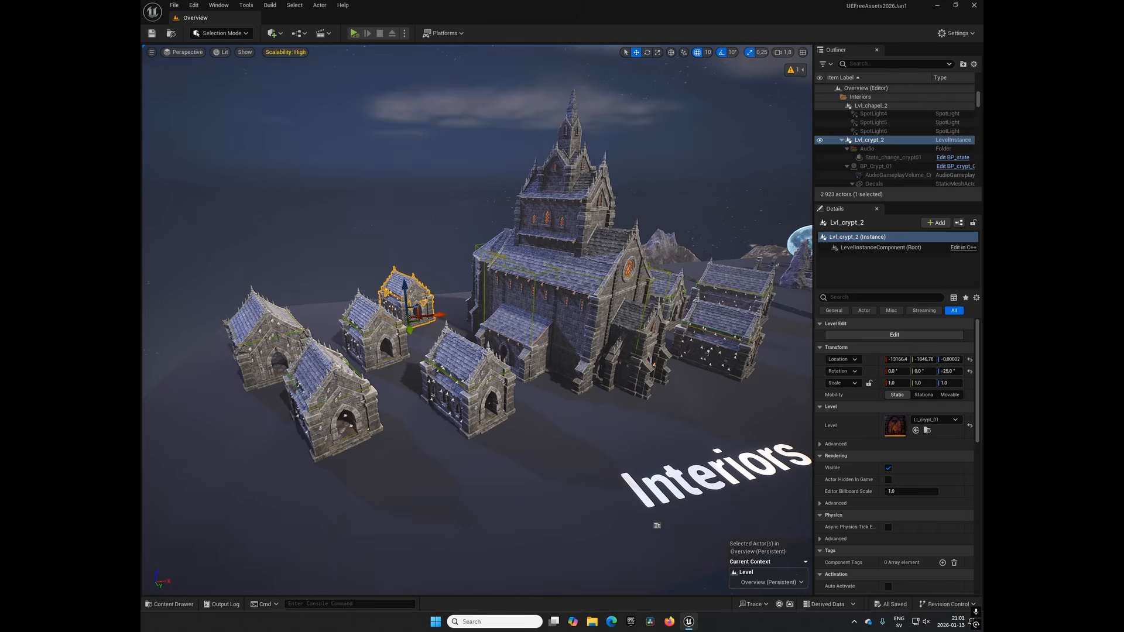
mouse_move(519, 387)
right_down()
mouse_move(504, 389)
mouse_move(631, 368)
mouse_move(573, 389)
mouse_move(508, 381)
mouse_move(534, 387)
right_up()
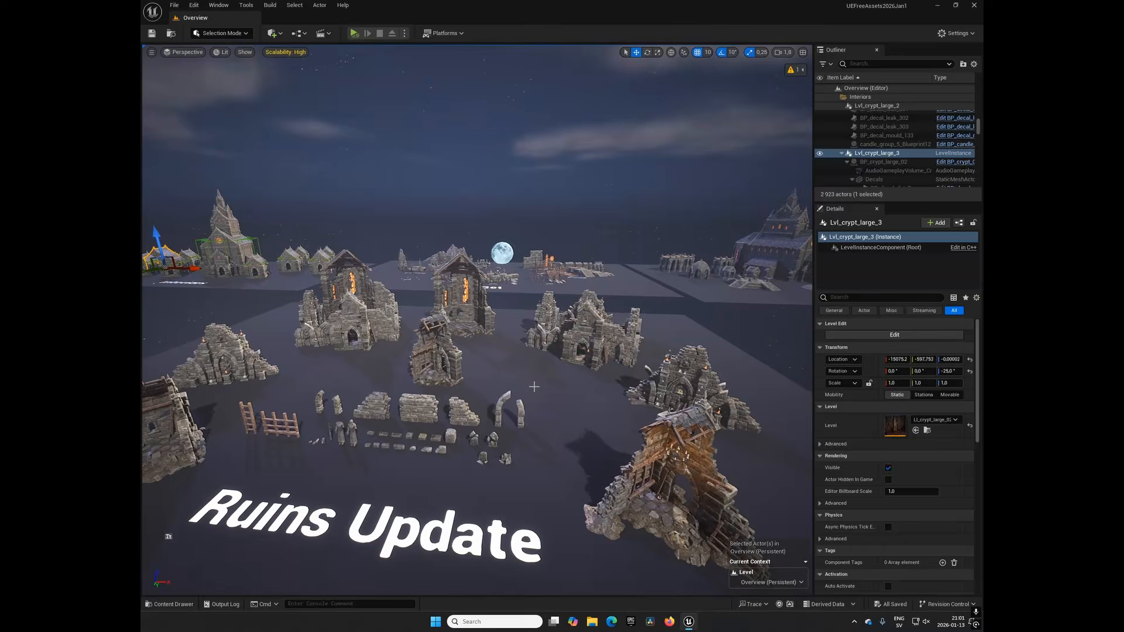